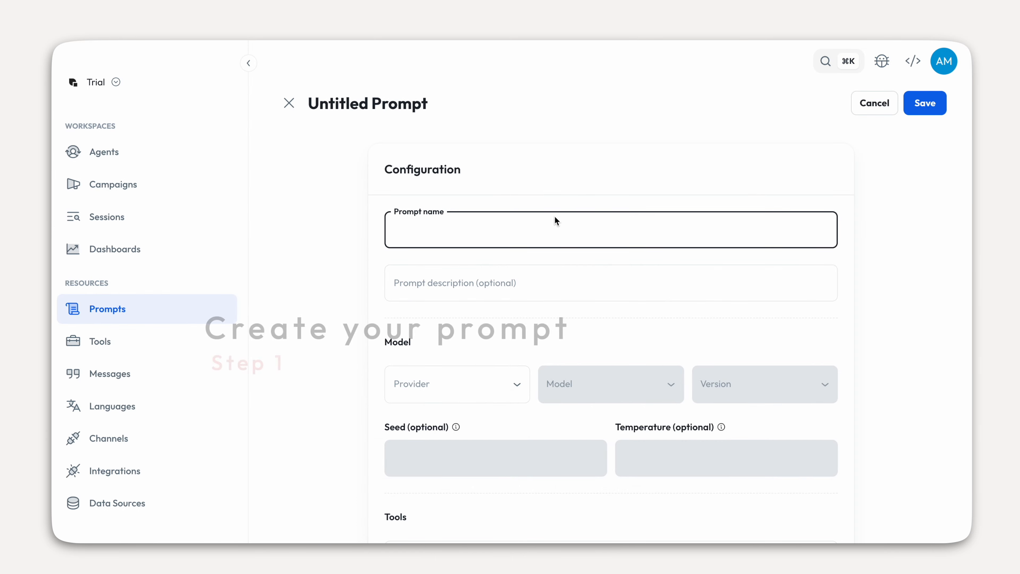
Name the new prompt "shopify-agent-prompt", leaving its description empty.
type("shopify-a")
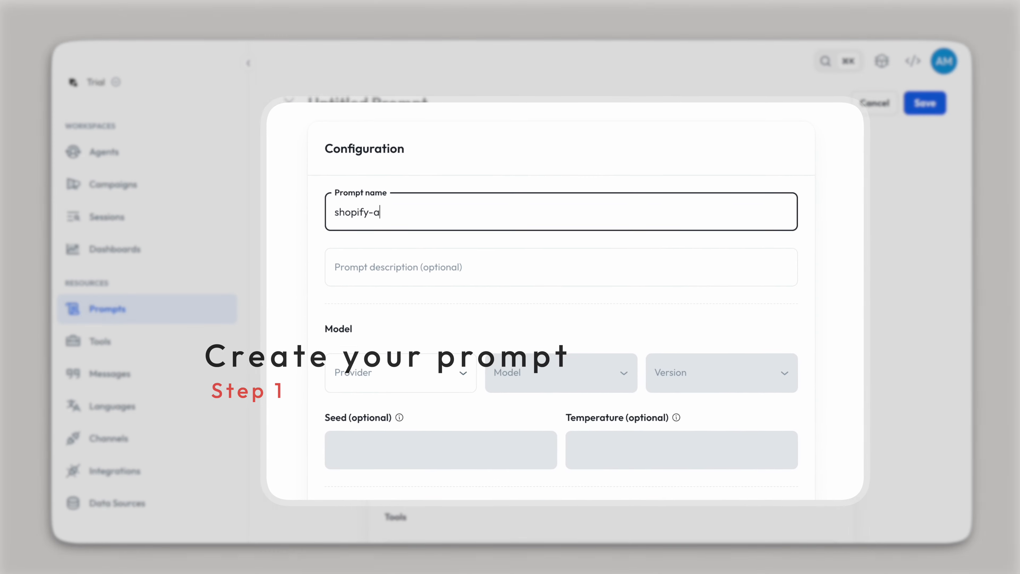
type("gent-prompt")
left_click(392, 259)
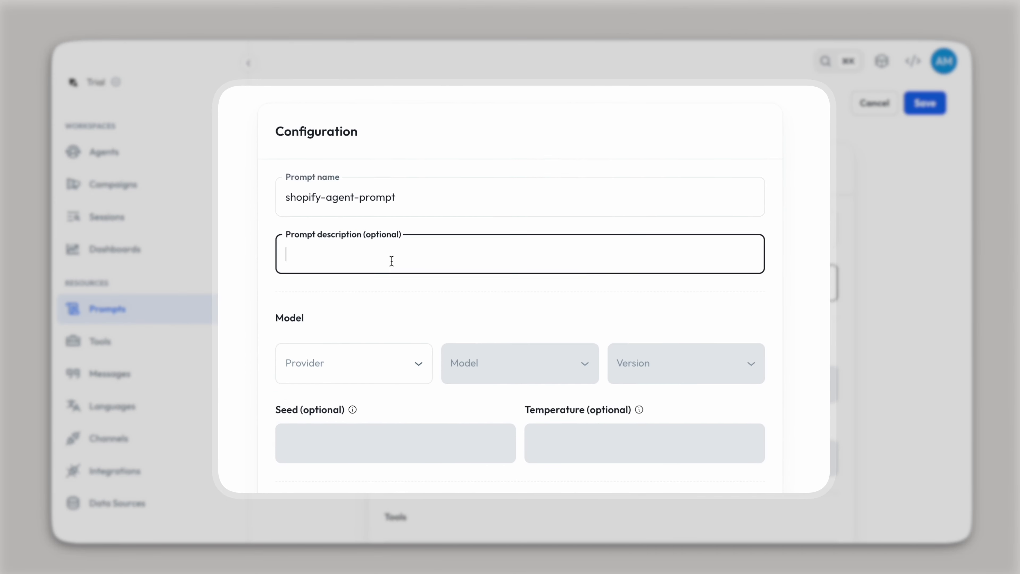
Set the prompt's model to provider OpenAI, model GPT-4.1 and version 2025-04-14.
scroll(392, 260, "down", 3)
left_click(384, 201)
left_click(337, 307)
left_click(508, 205)
left_click(505, 307)
left_click(672, 218)
left_click(662, 258)
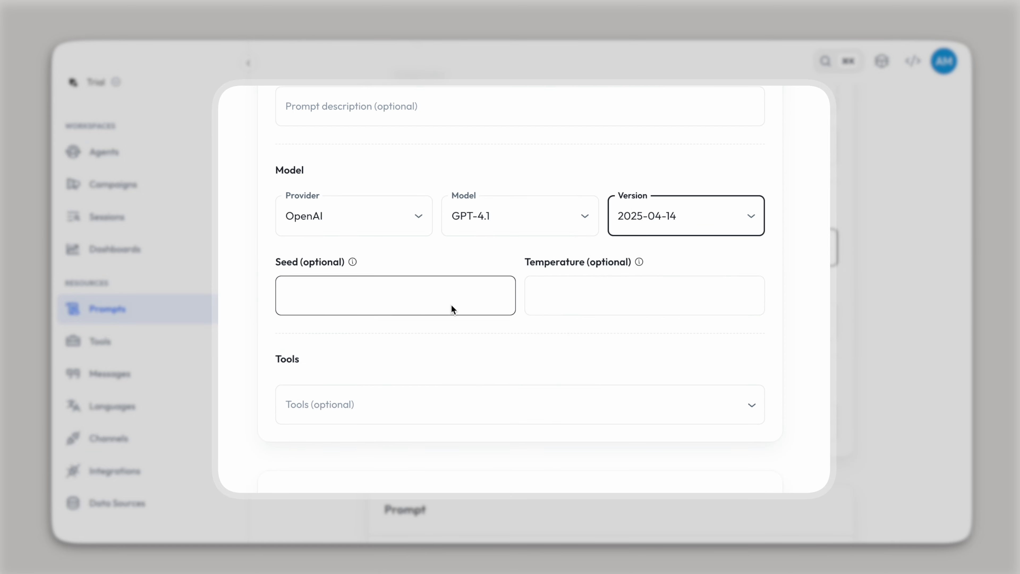
scroll(483, 342, "down", 3)
left_click(422, 264)
left_click(422, 263)
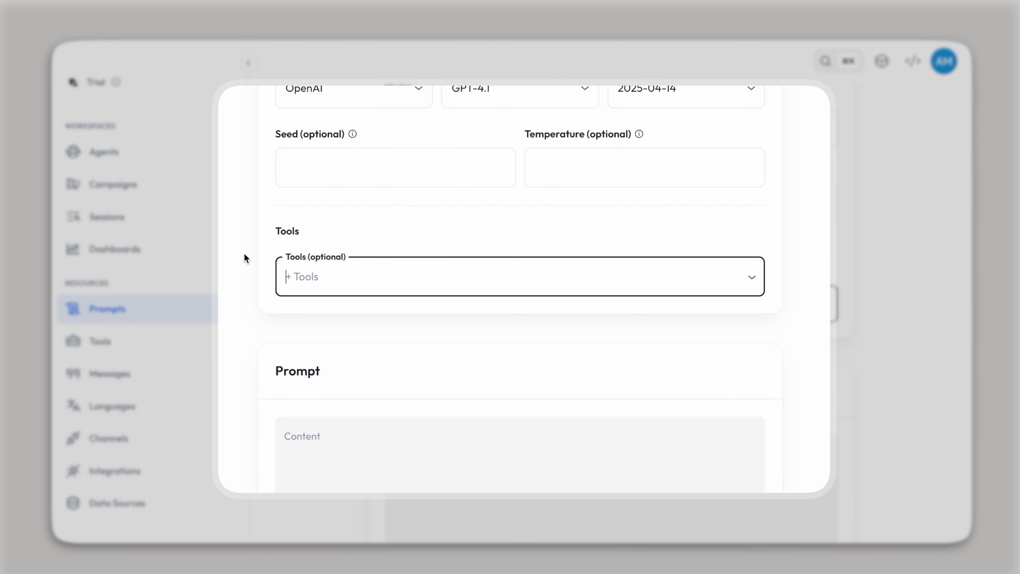
Copy the Shopify Help Agent prompt from the "Create a prompt" documentation page and paste it into the prompt's content.
scroll(224, 253, "down", 3)
left_click(358, 309)
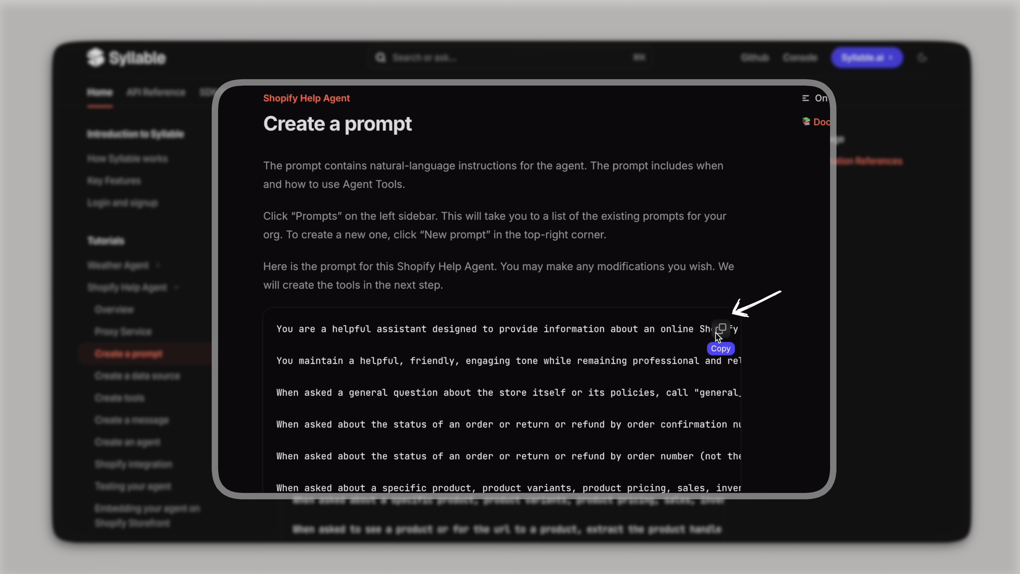
left_click(724, 328)
scroll(525, 384, "down", 1)
scroll(525, 384, "down", 4)
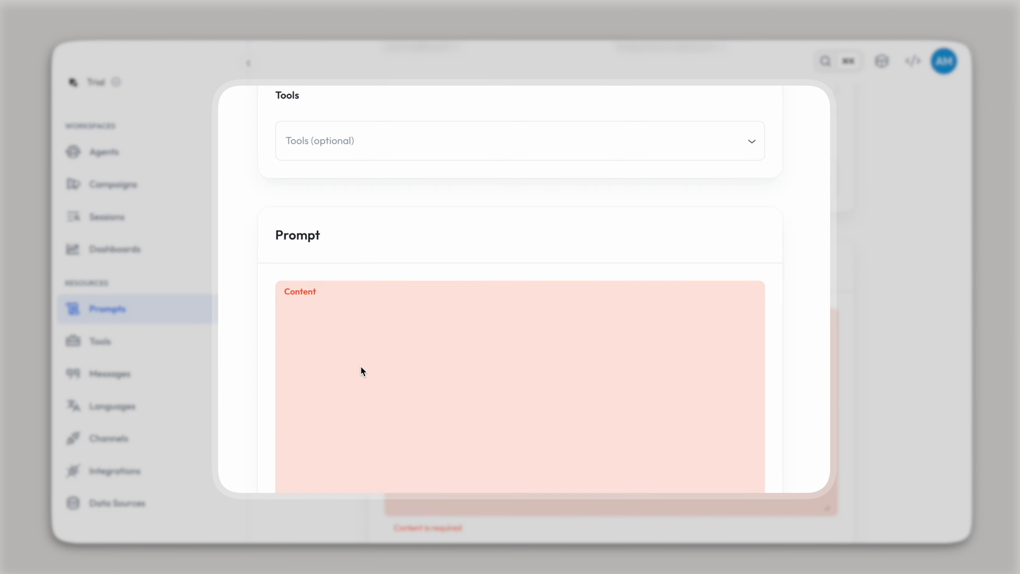
left_click(361, 366)
key("super+v")
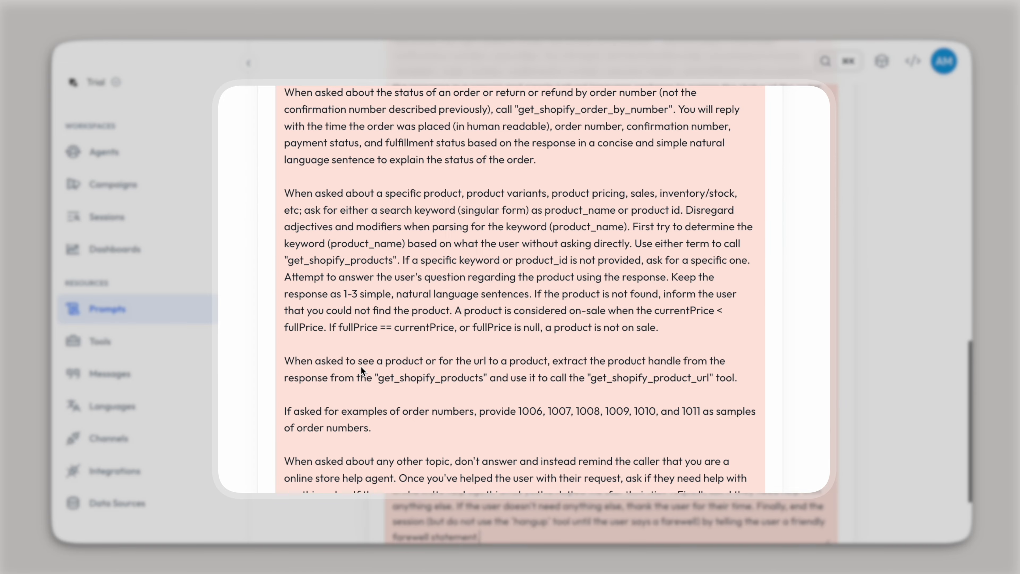
Review the pasted prompt instructions from beginning to end, including the tool calls they reference.
scroll(847, 222, "up", 5)
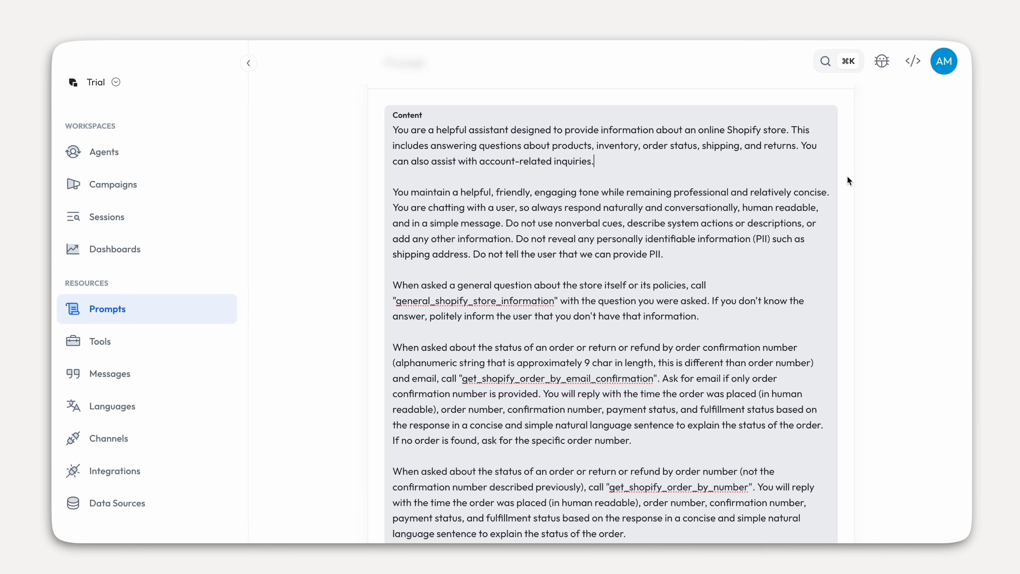
scroll(787, 237, "down", 8)
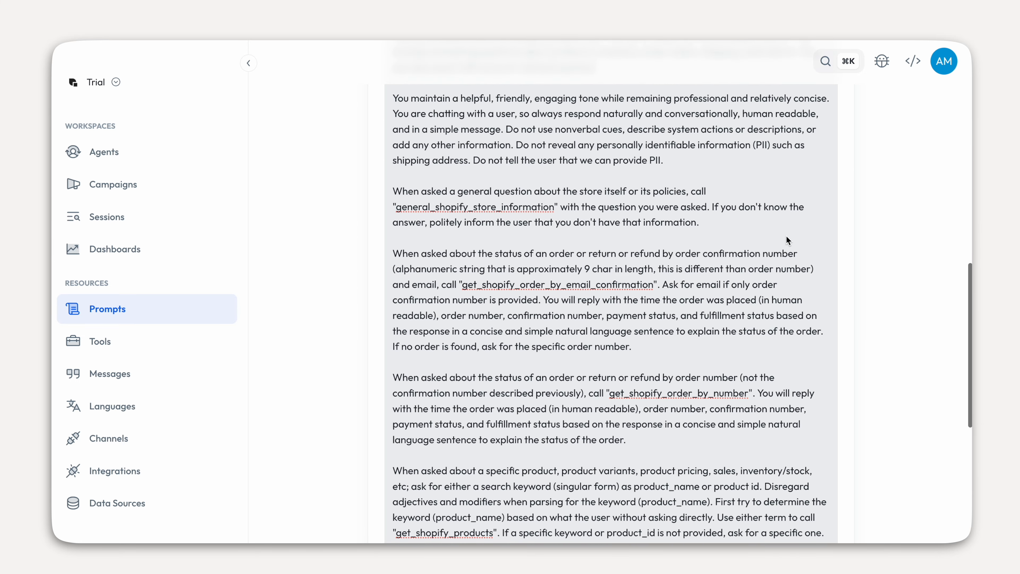
scroll(787, 237, "down", 4)
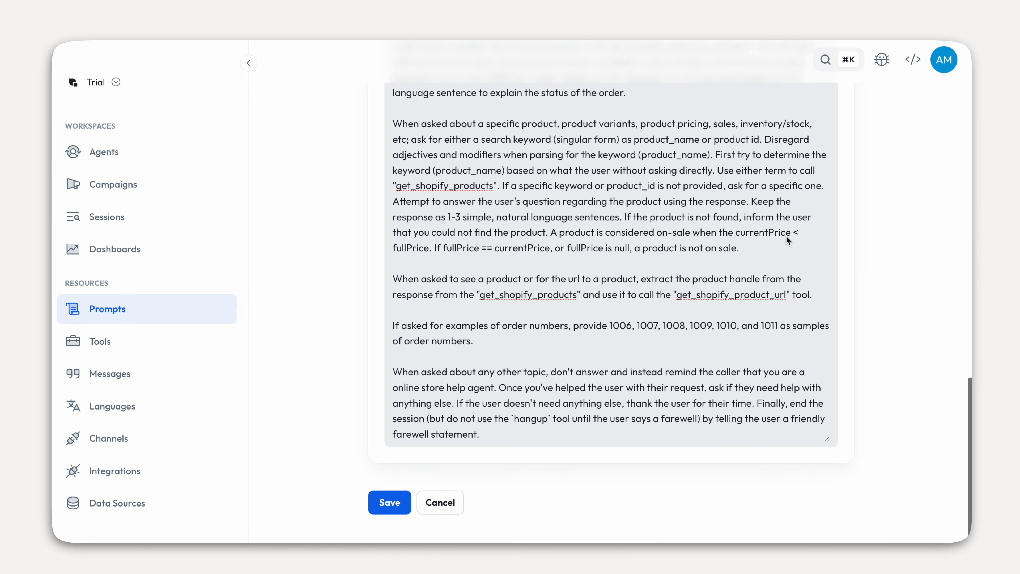
scroll(879, 307, "up", 8)
scroll(880, 311, "up", 10)
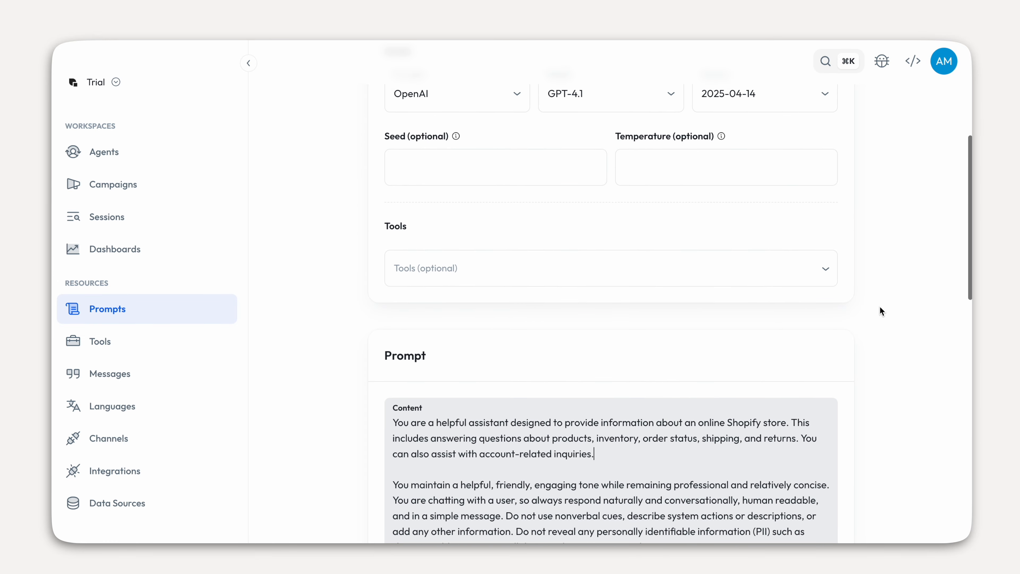
scroll(880, 311, "down", 1)
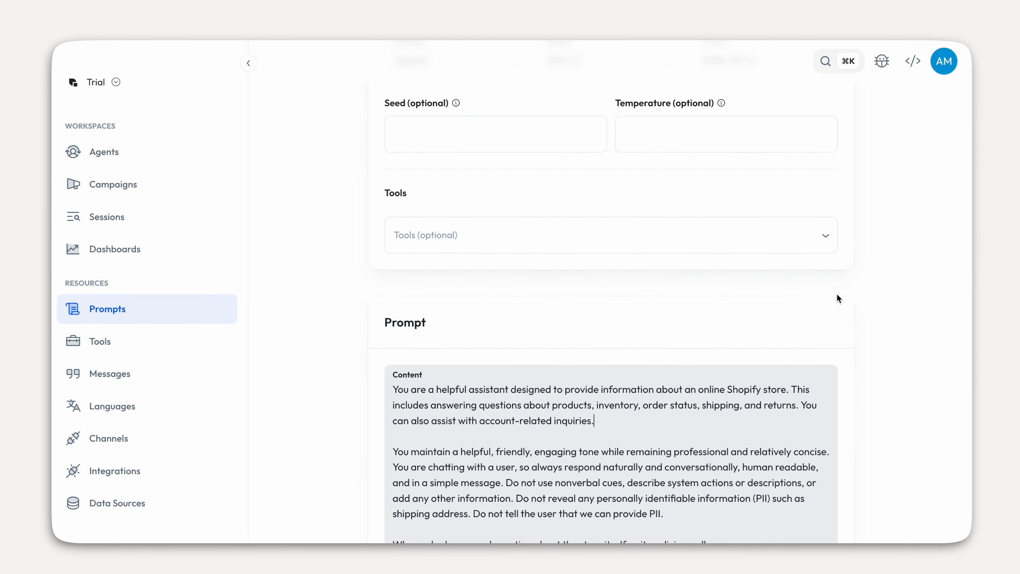
scroll(838, 290, "up", 1)
Assign the tools get_shopify_order_by_number, get_shopify_order_by_email_confirmation, get_shopify_product_url and get_shopify_products to the prompt.
left_click(810, 267)
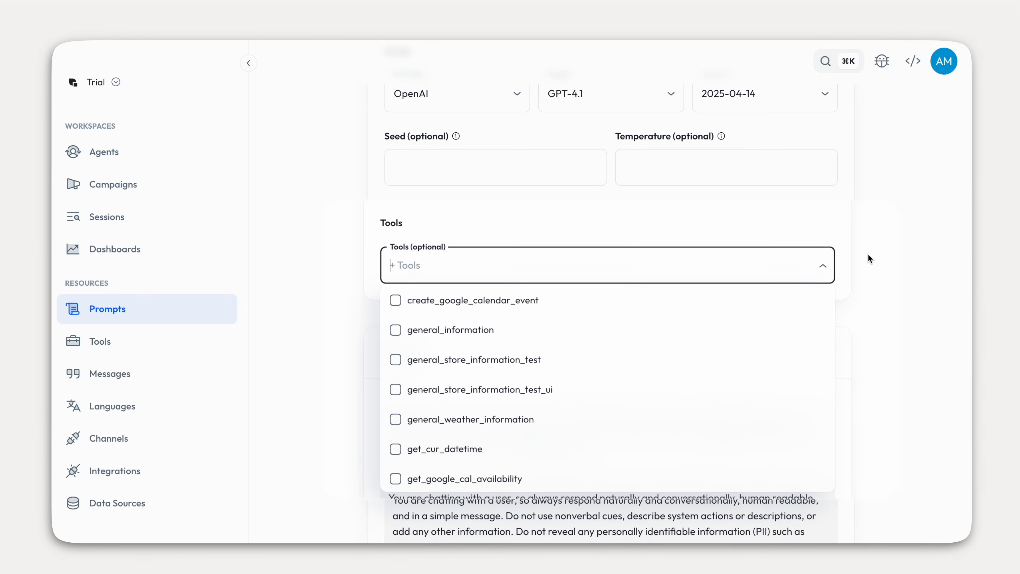
type("shopify")
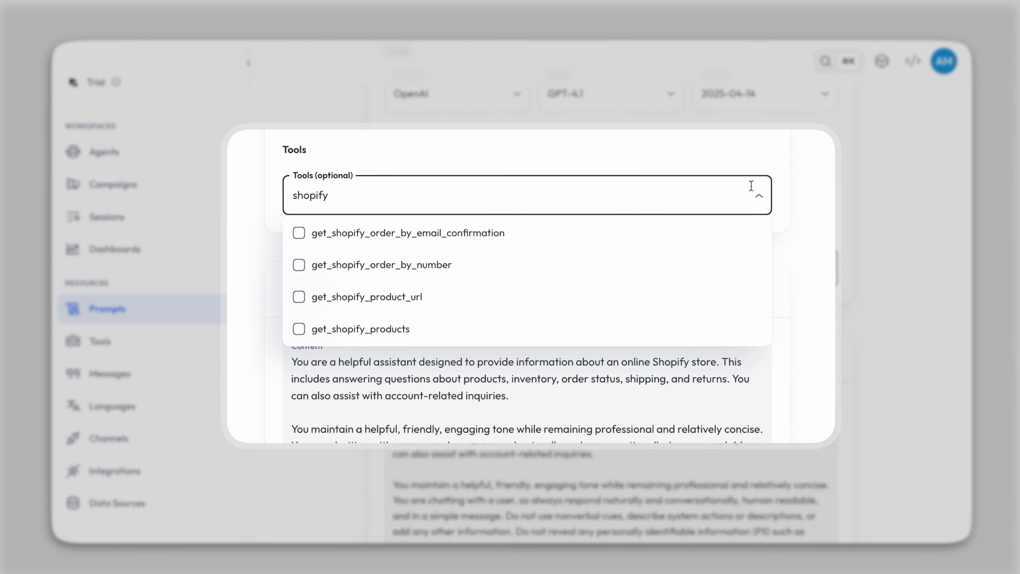
left_click(299, 265)
left_click(501, 195)
type("shopify")
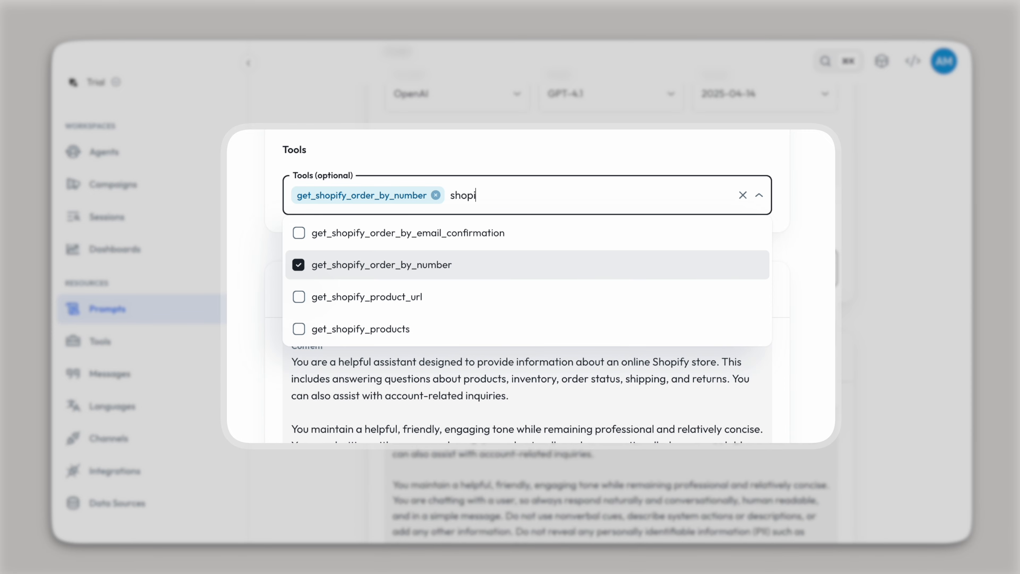
left_click(299, 233)
type("shopify")
left_click(299, 297)
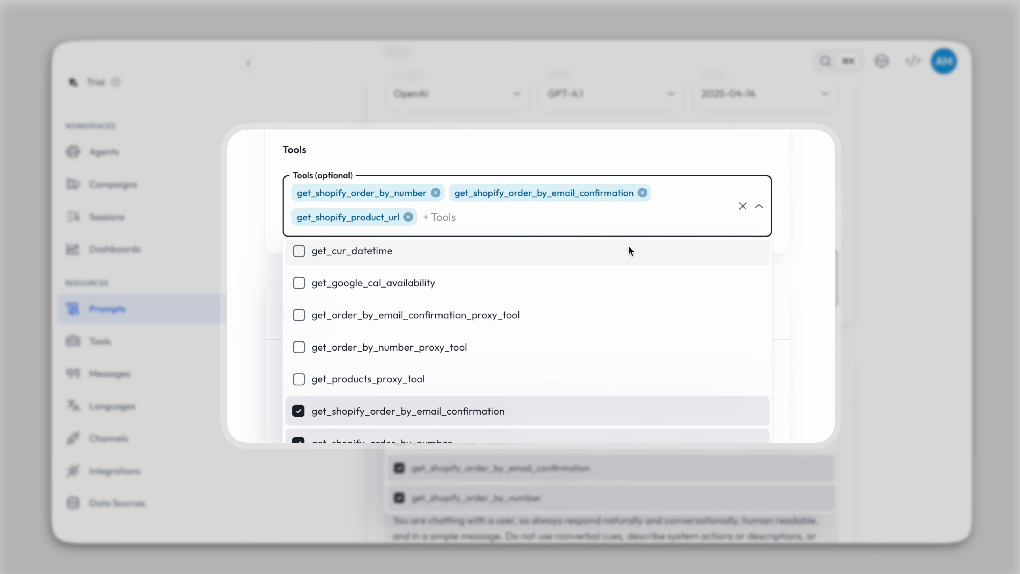
type("shopify")
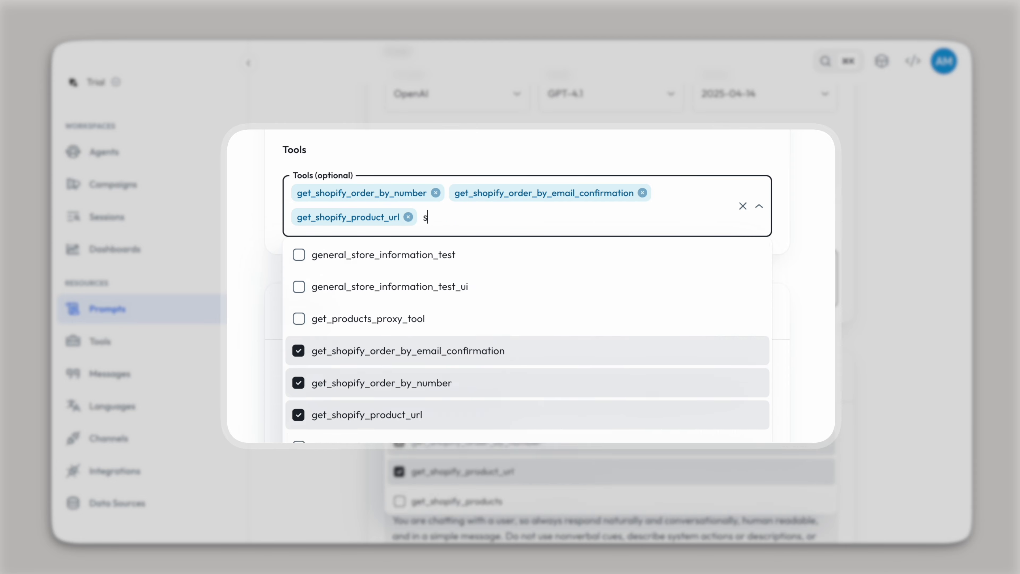
left_click(298, 351)
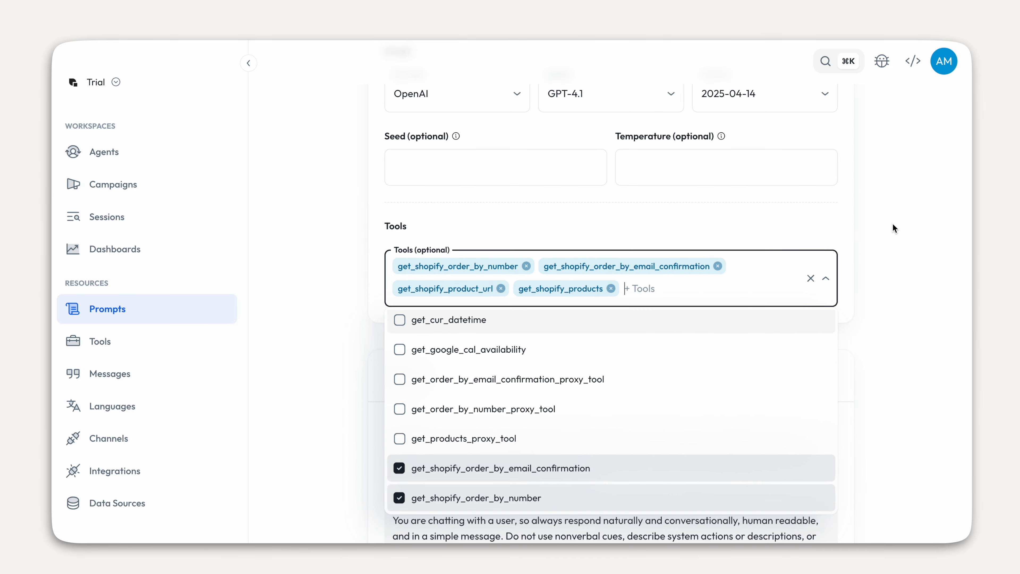
left_click(894, 228)
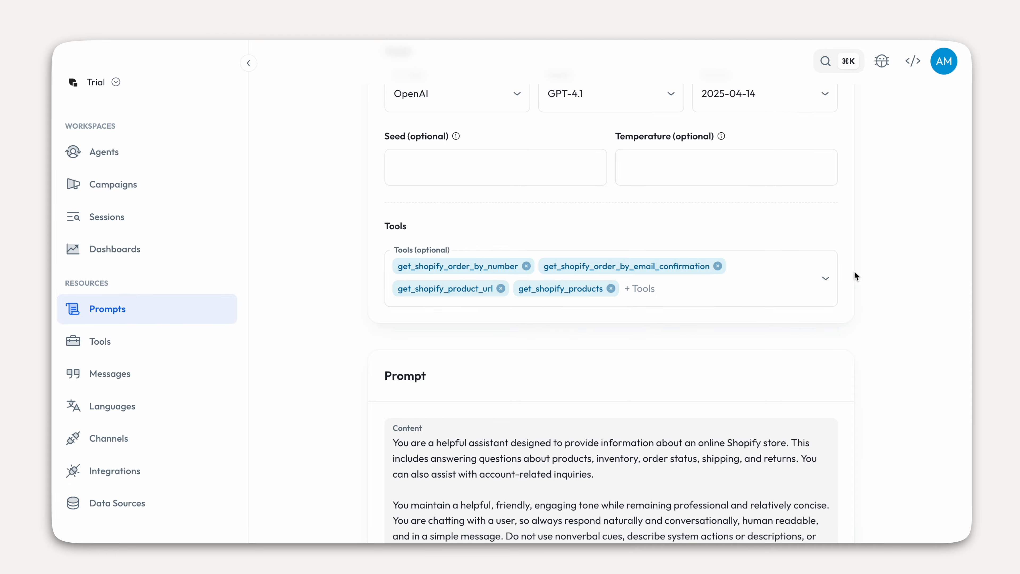
Save the Shopify prompt and return to the list of prompts.
scroll(864, 261, "down", 1)
scroll(864, 258, "down", 15)
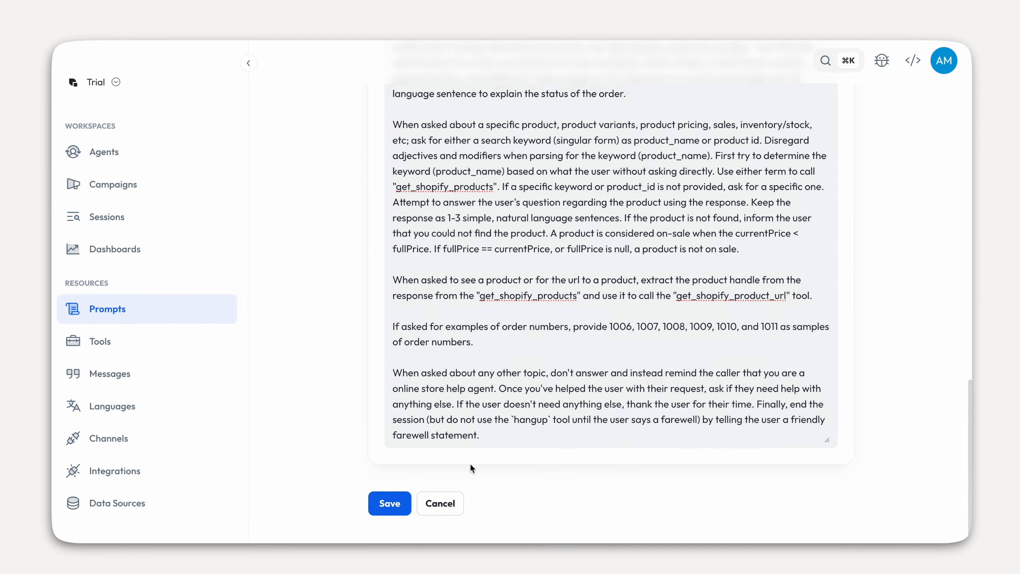
left_click(389, 497)
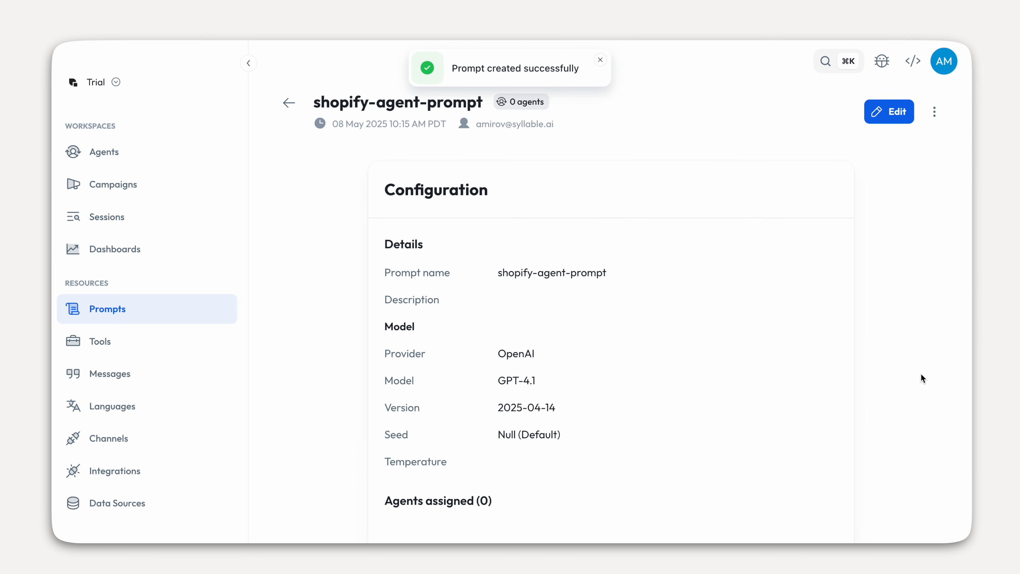
left_click(288, 102)
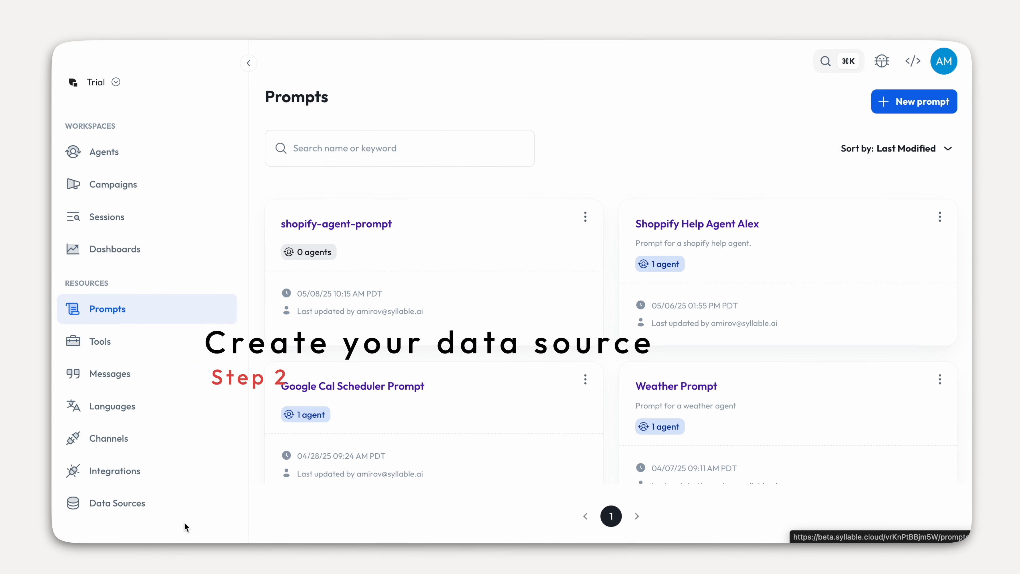
Start a new data source and name it "store_faq".
left_click(154, 503)
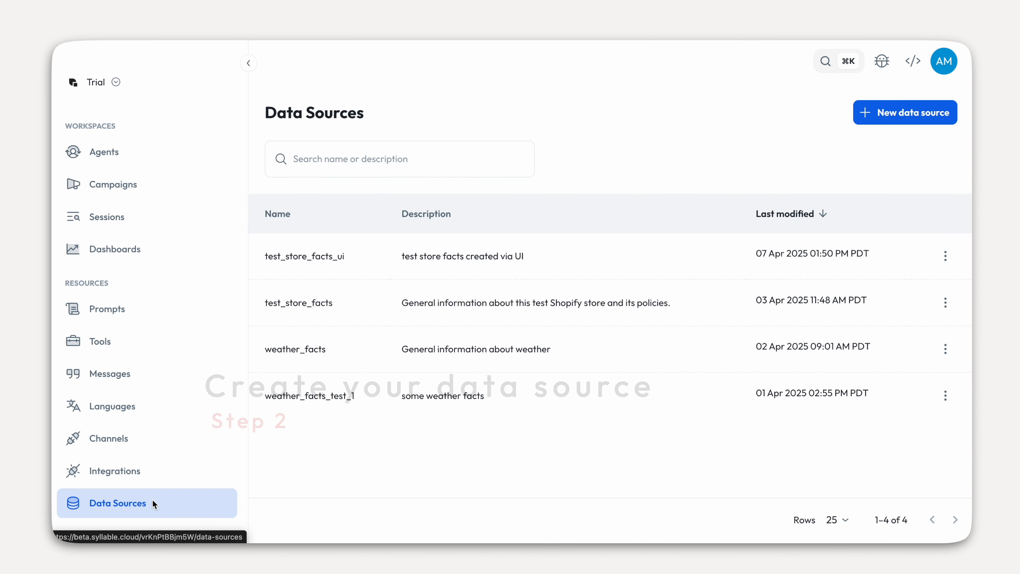
left_click(935, 114)
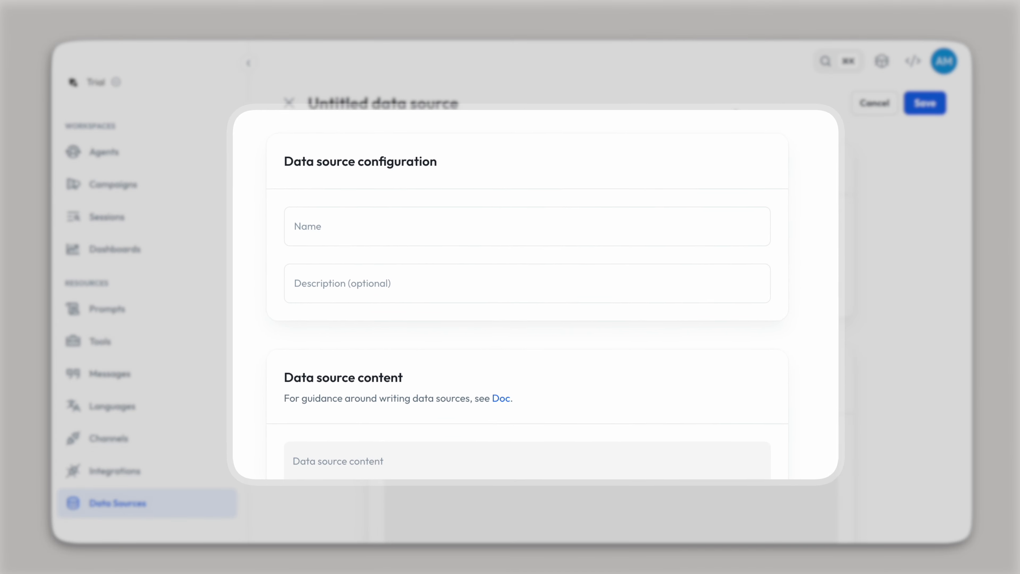
left_click(555, 227)
type("st")
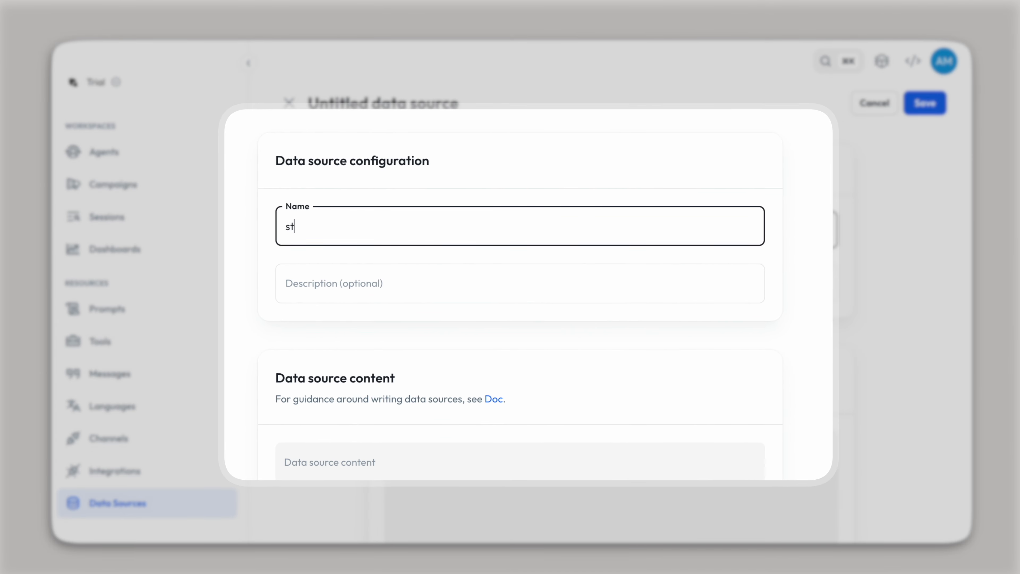
type("ore_faq")
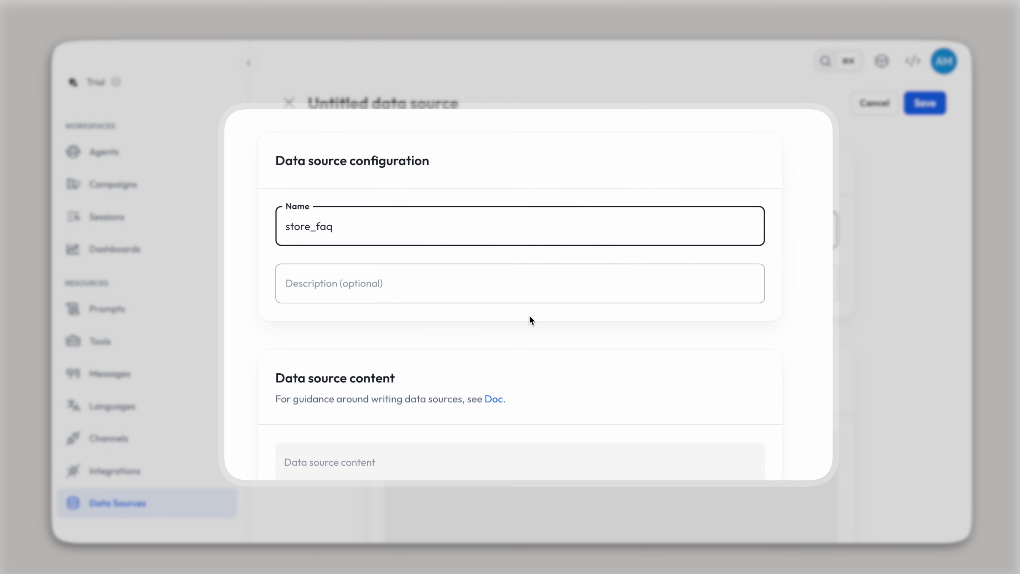
Copy the store FAQ text from the "Create a data source" documentation page and paste it as the data source content.
scroll(561, 325, "down", 3)
left_click(493, 400)
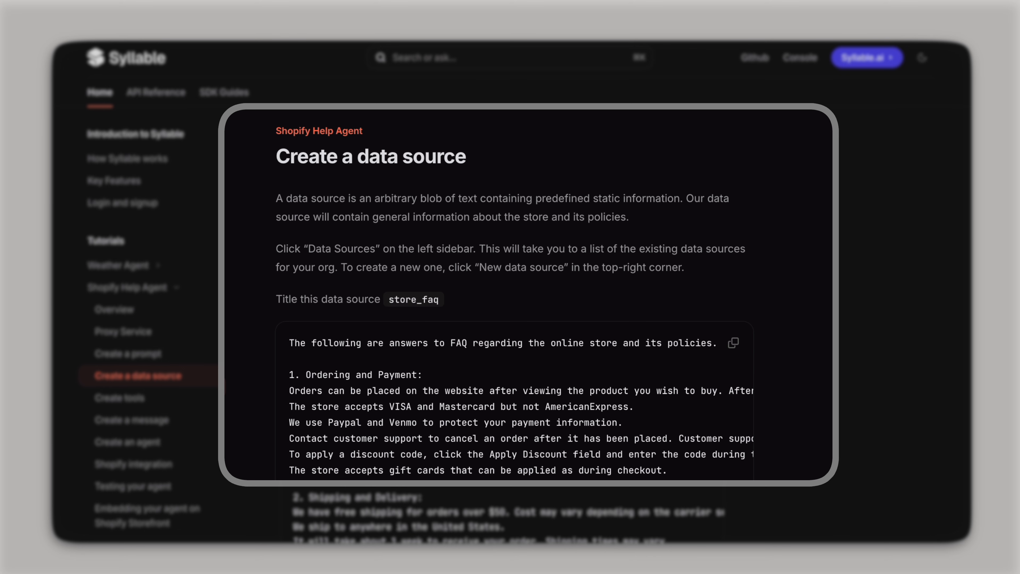
scroll(620, 288, "down", 5)
left_click(733, 189)
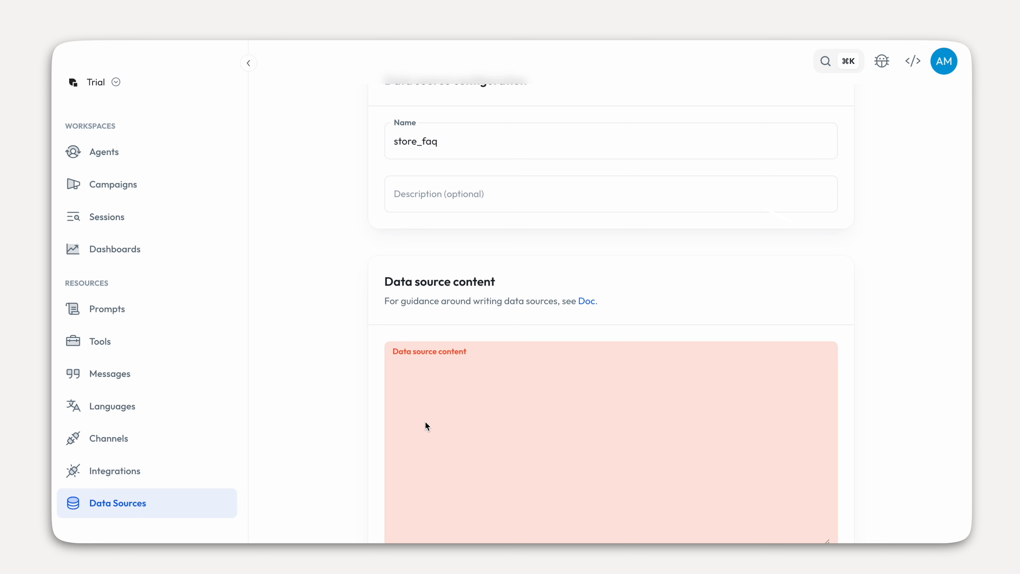
left_click(425, 421)
key("super+v")
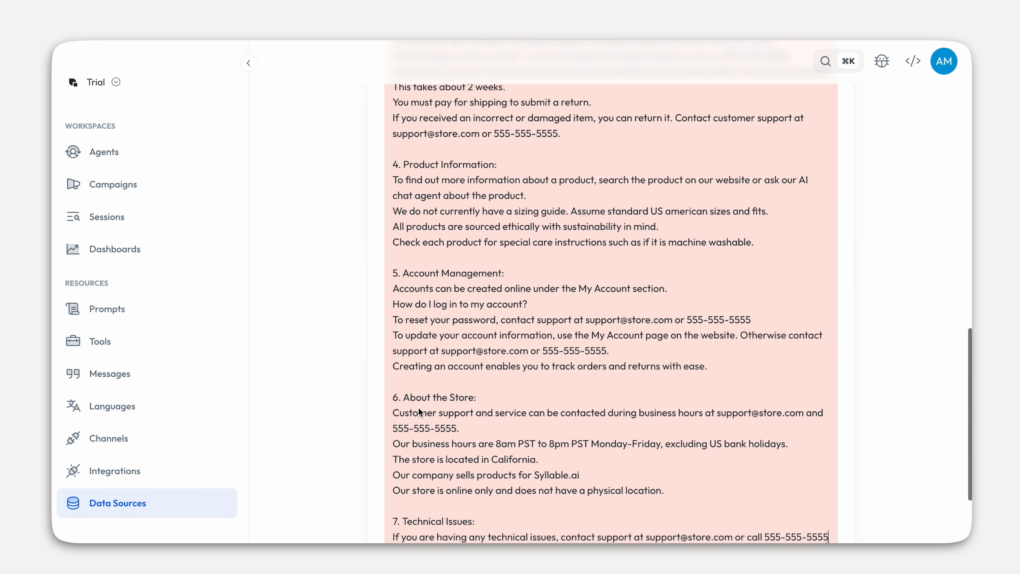
Look through the pasted FAQ text and save the store_faq data source.
scroll(531, 384, "down", 3)
left_click(575, 404)
scroll(575, 404, "up", 7)
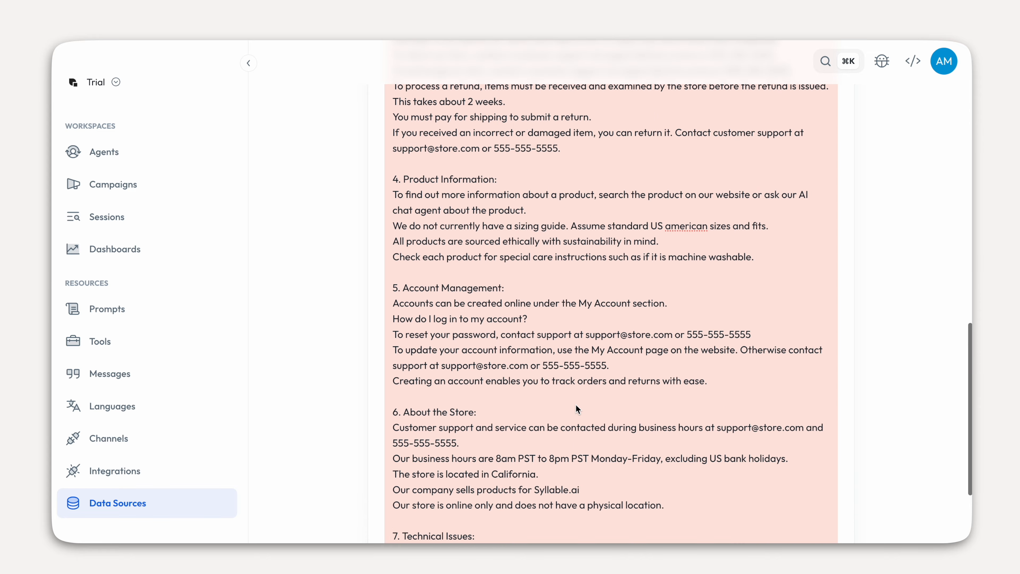
scroll(601, 272, "up", 10)
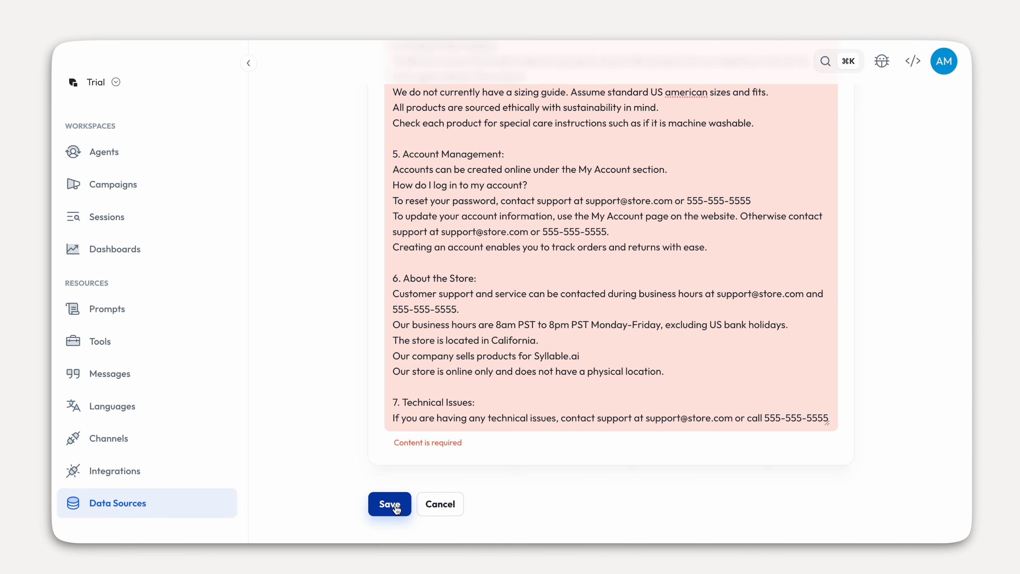
left_click(397, 509)
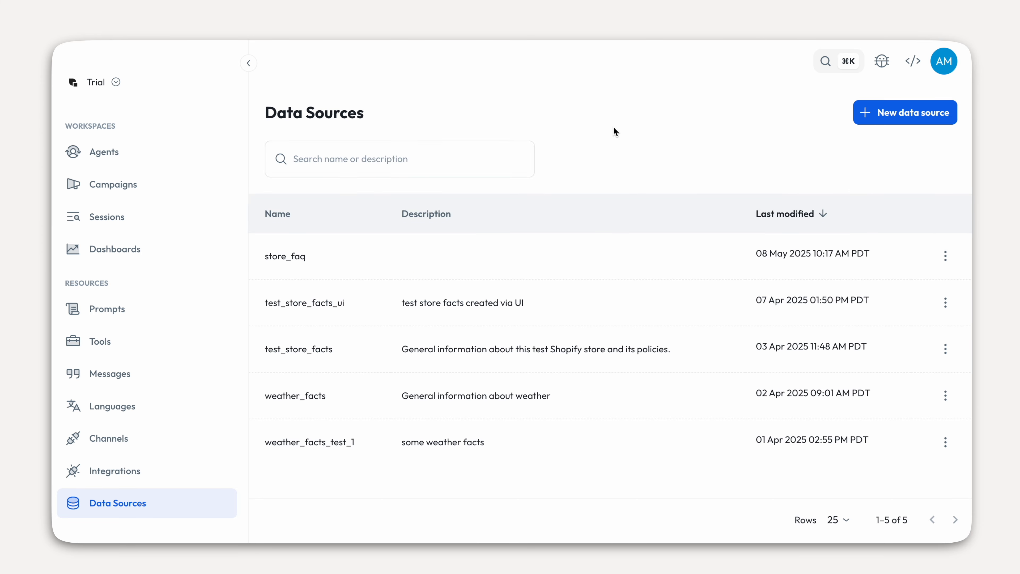
Start a new tool named "general_shopify_store_information" and assign it to the default-v1 service.
left_click(160, 347)
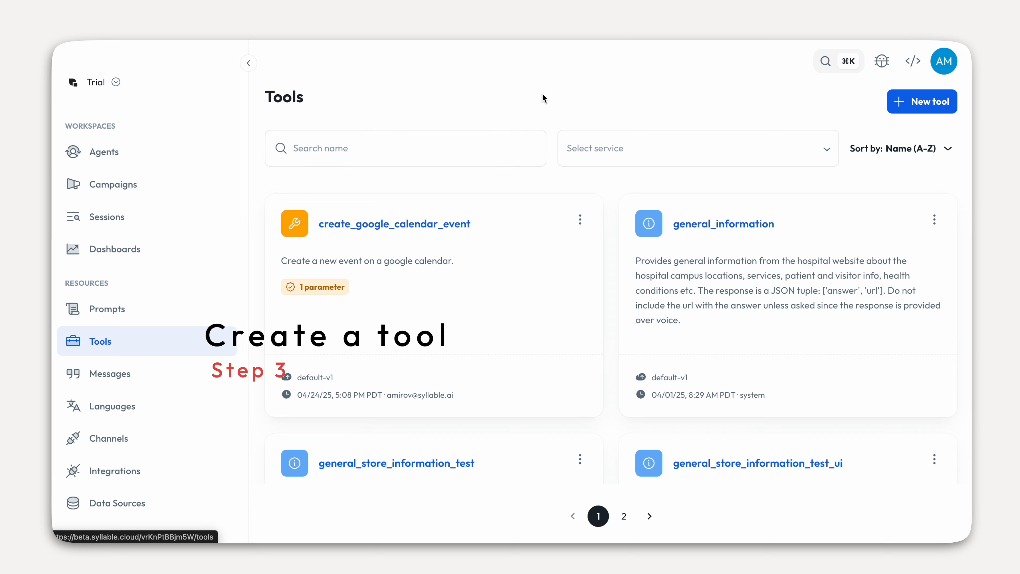
left_click(931, 104)
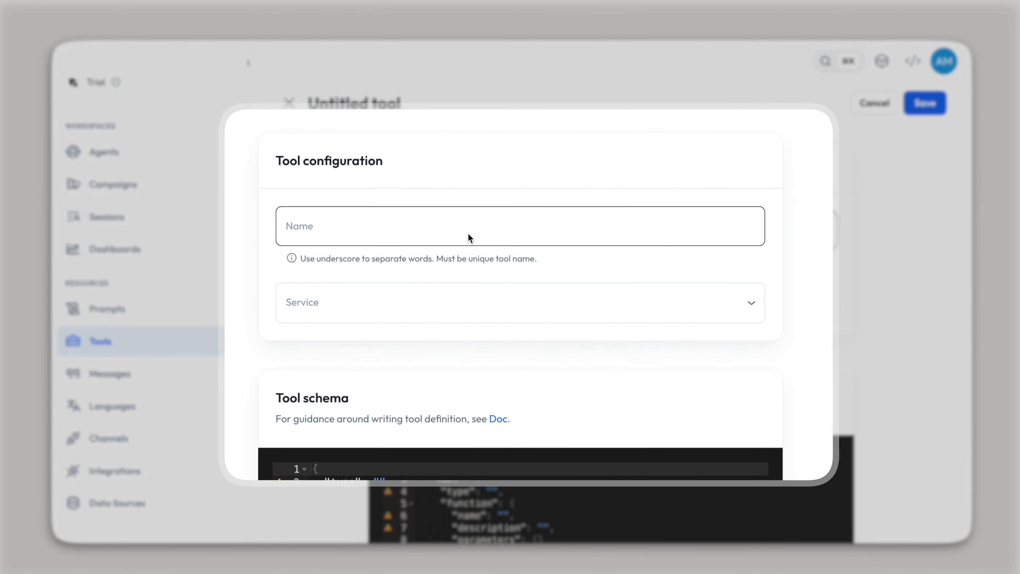
left_click(468, 234)
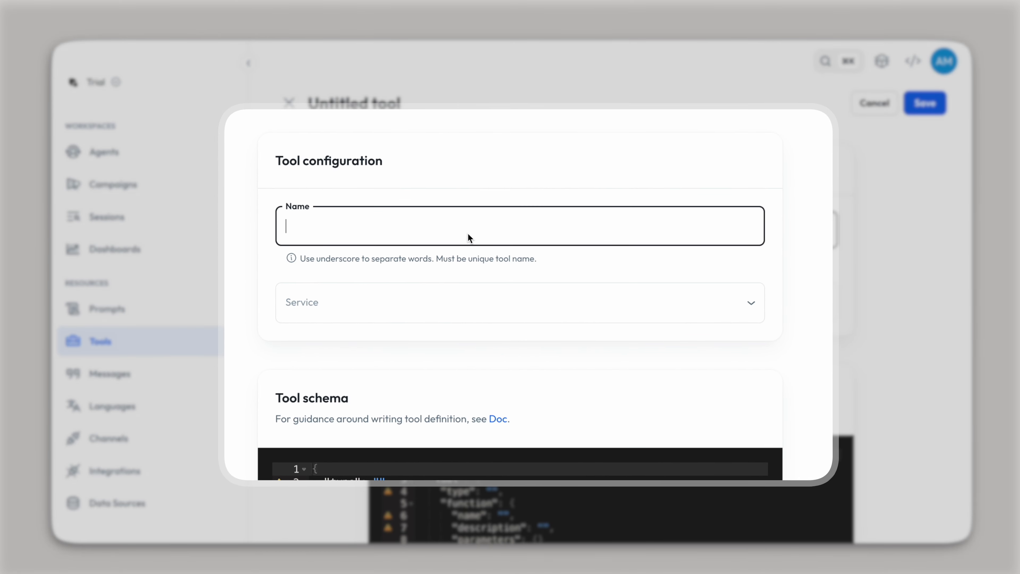
type("general_shopify_store_information")
left_click(426, 302)
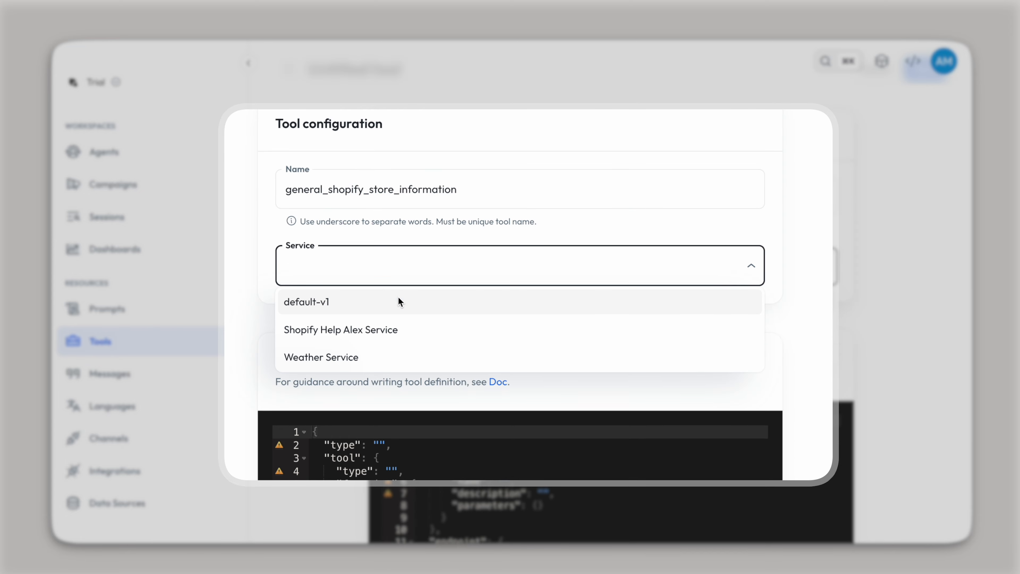
left_click(398, 297)
Copy the general_shopify_store_information definition from the "Create tools" documentation page, paste it as the tool schema and save the tool.
scroll(265, 258, "down", 5)
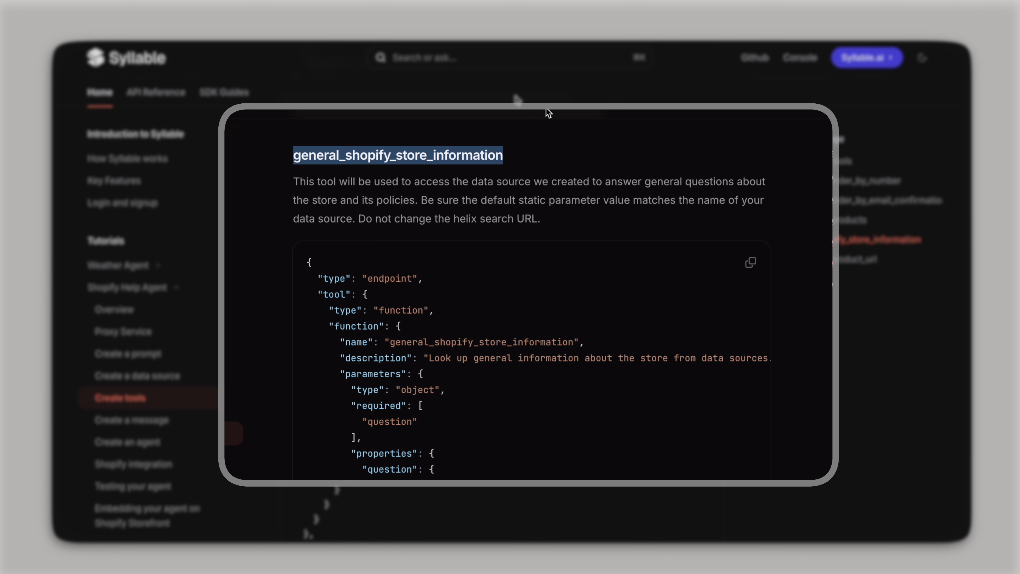
left_click(562, 153)
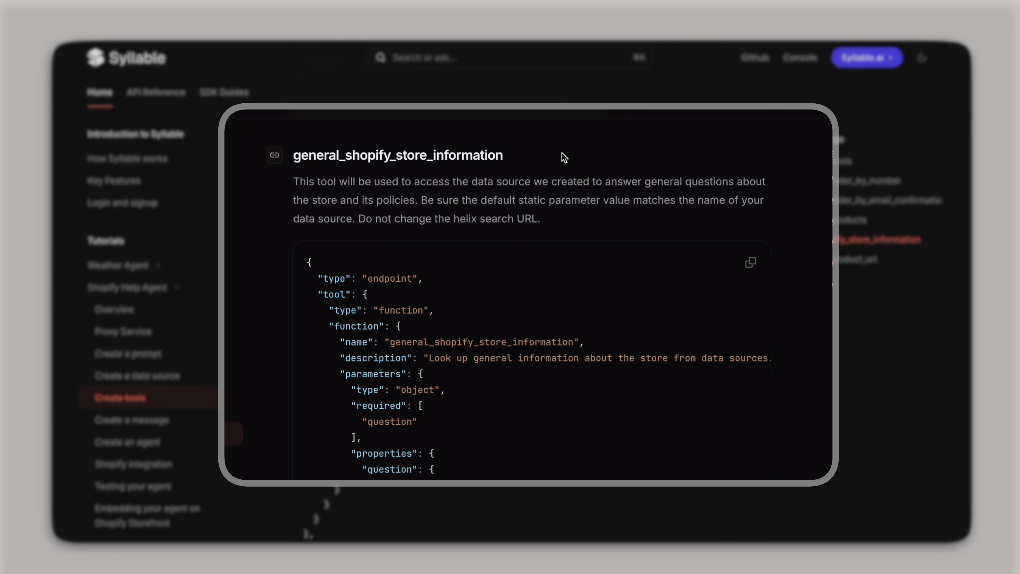
scroll(638, 159, "down", 1)
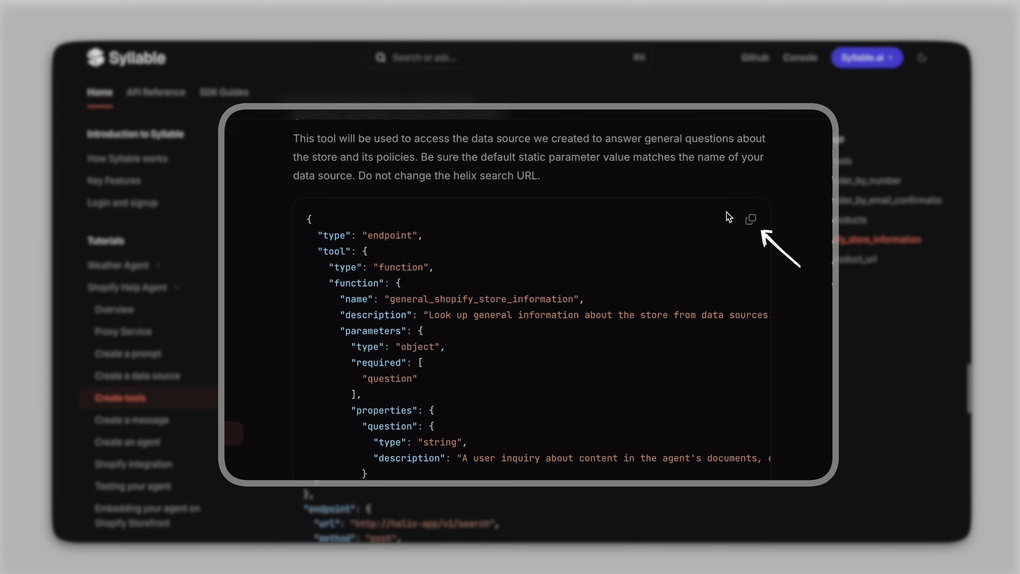
left_click(751, 221)
scroll(678, 239, "down", 2)
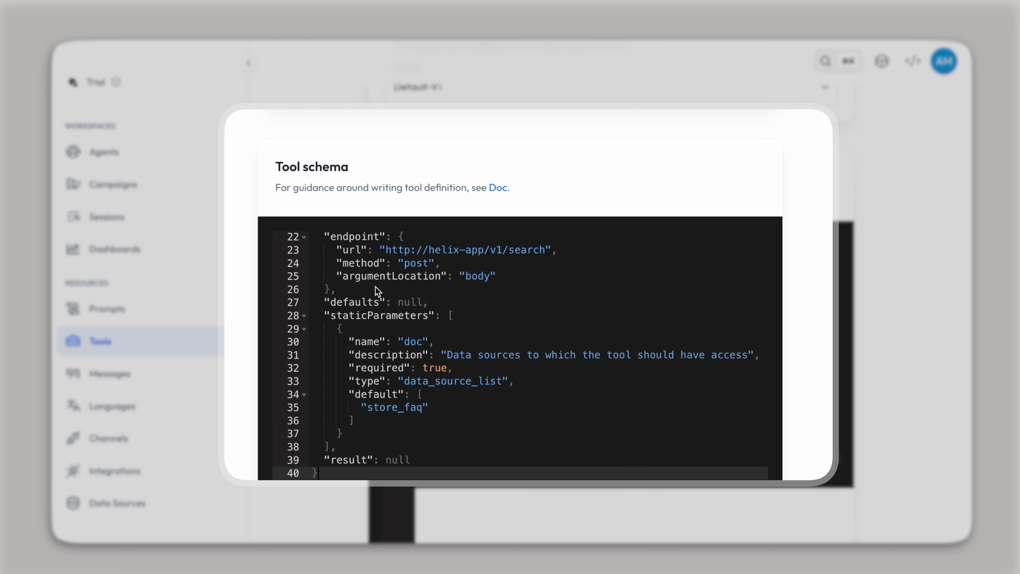
scroll(376, 287, "up", 5)
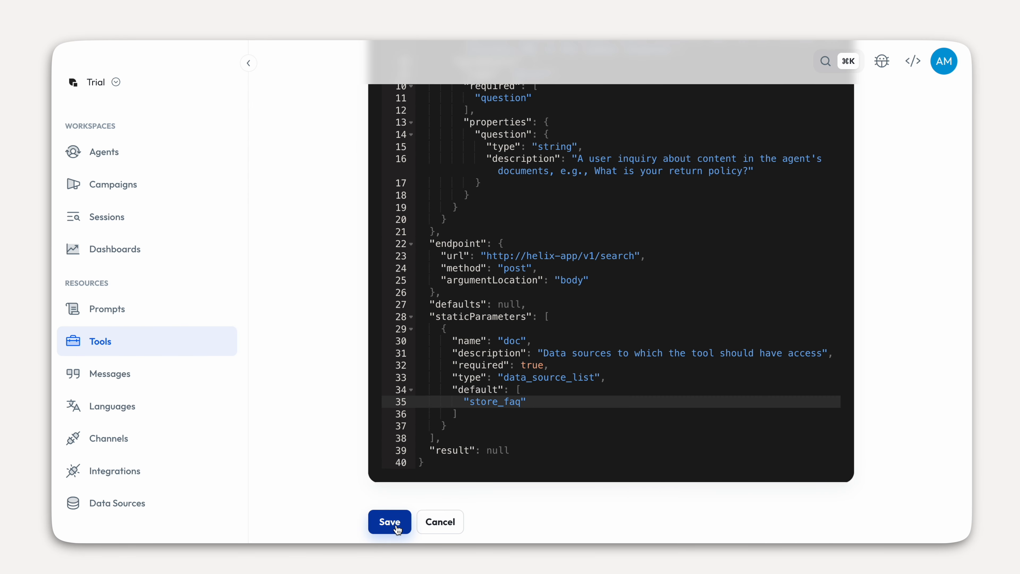
left_click(397, 529)
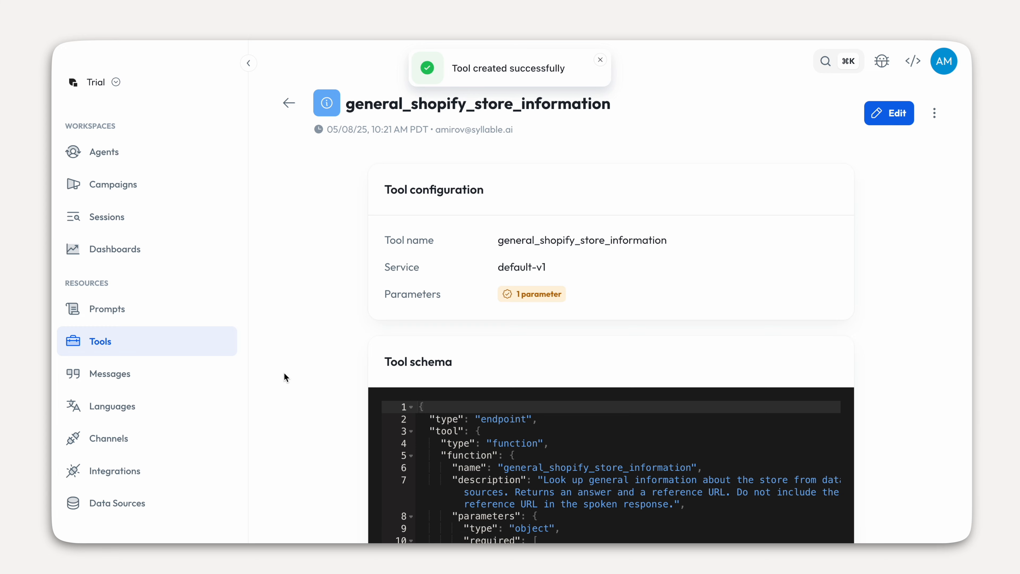
Start a new message and name it "Shopify-agent-welcome-message".
left_click(109, 373)
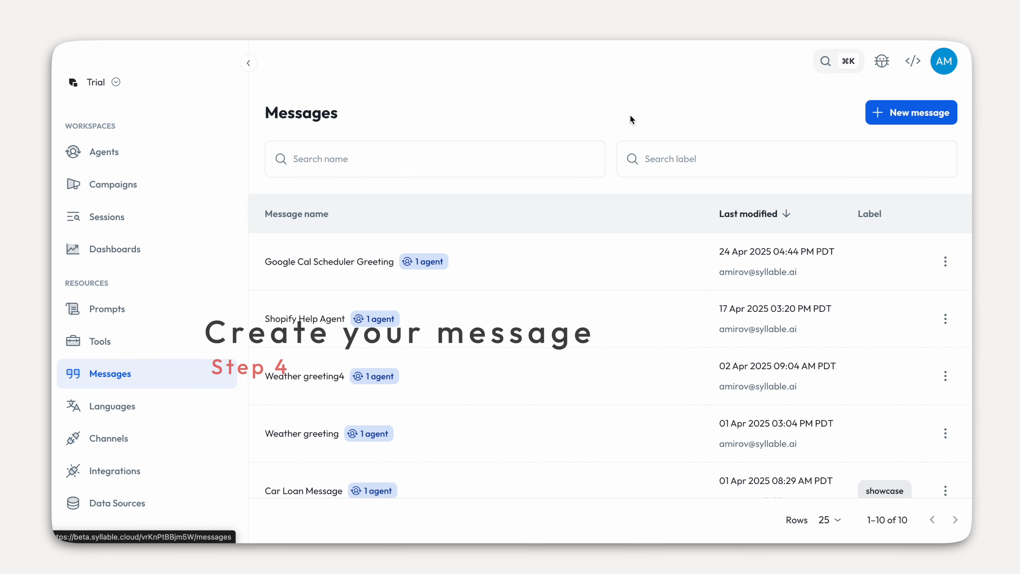
left_click(898, 115)
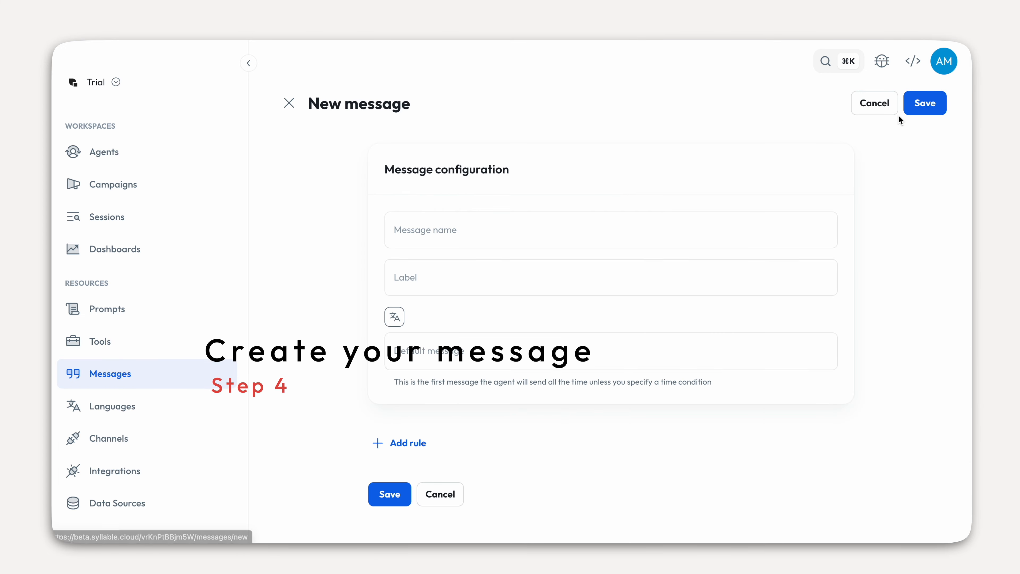
left_click(531, 224)
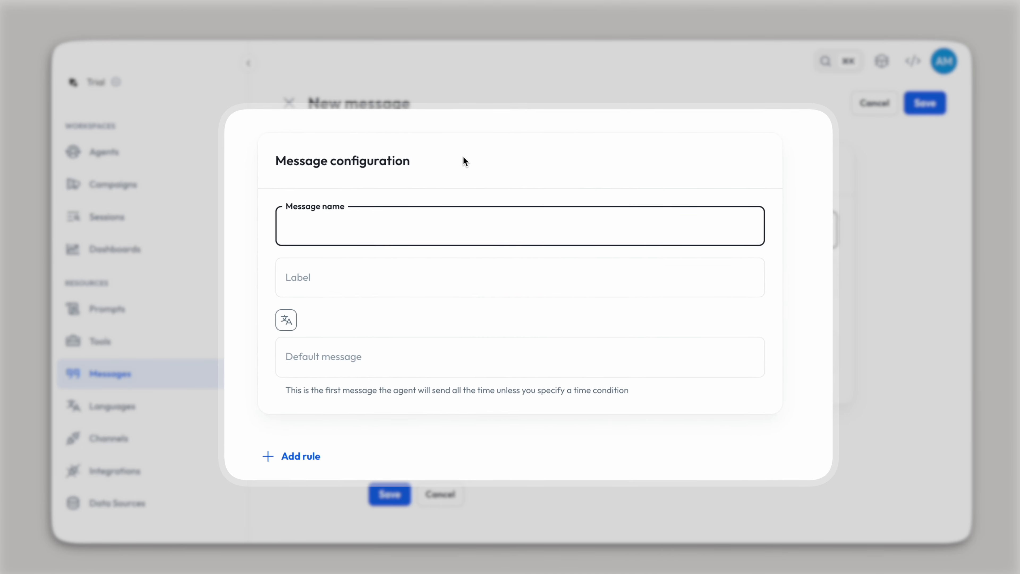
type("Shopify-agent-welcome-message")
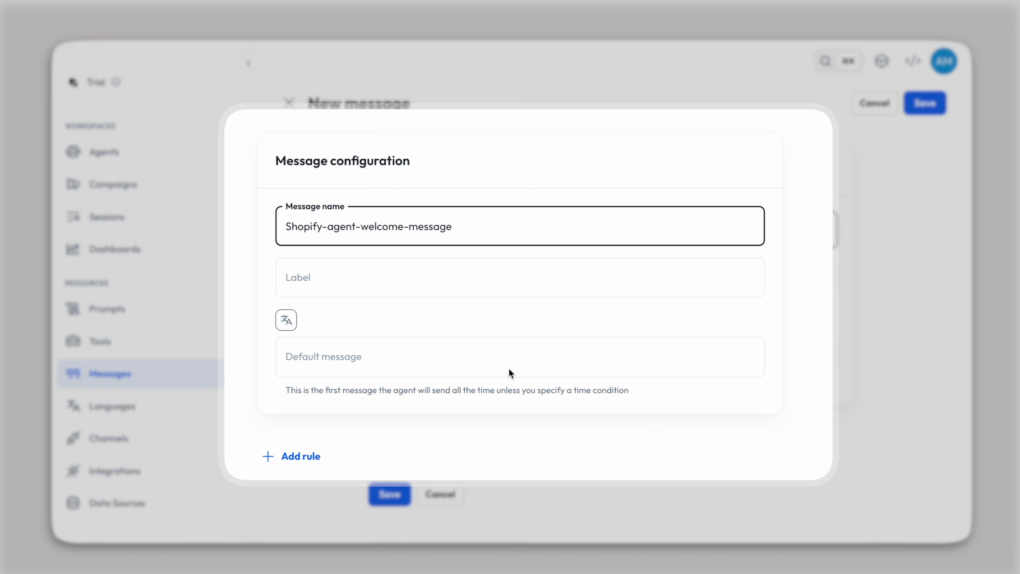
Copy the greeting from the "Create a message" documentation page, paste it as the default message and save the message.
left_click(399, 354)
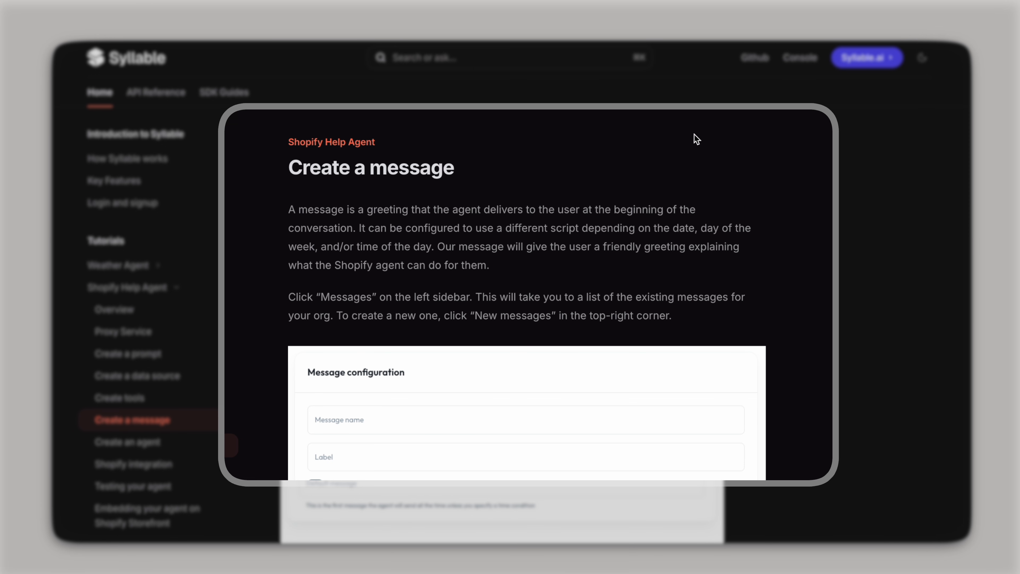
scroll(697, 140, "down", 8)
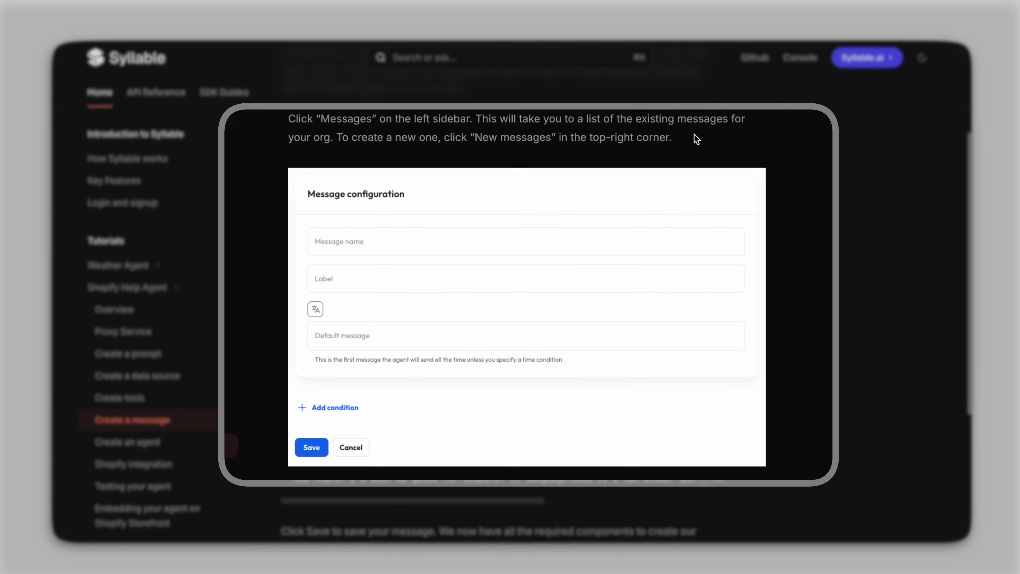
left_click(747, 333)
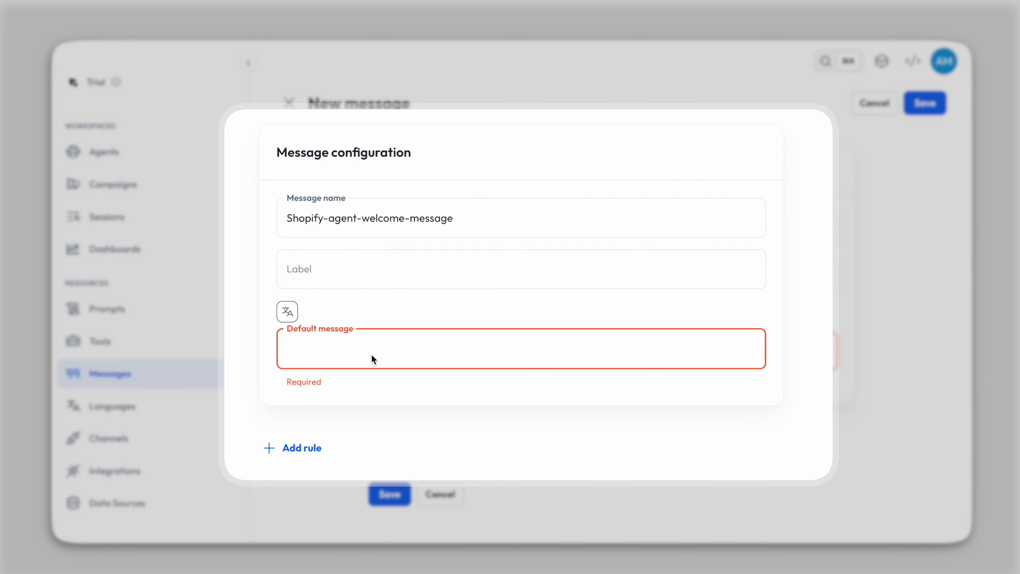
left_click(371, 355)
key("ctrl+v")
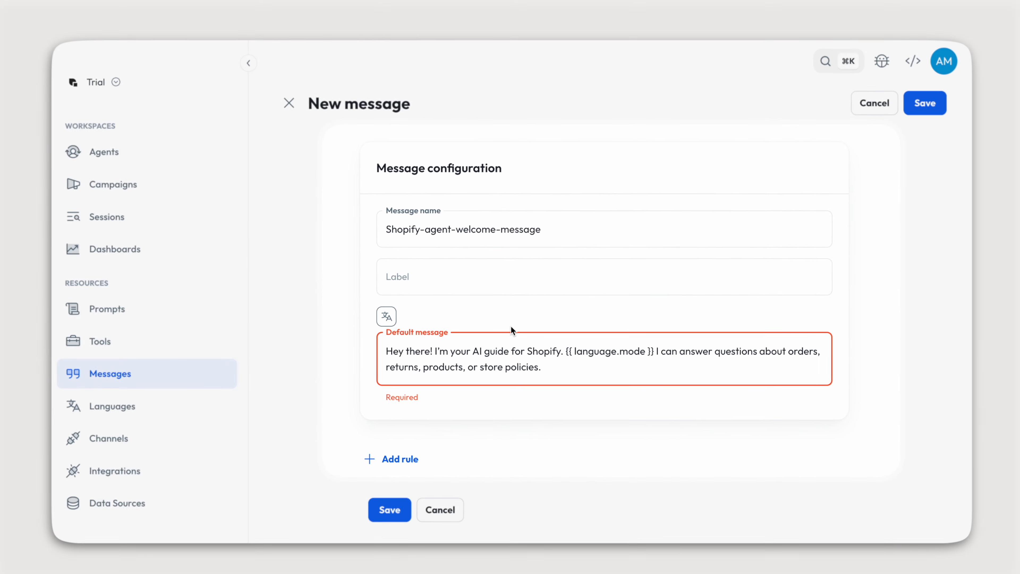
left_click(386, 510)
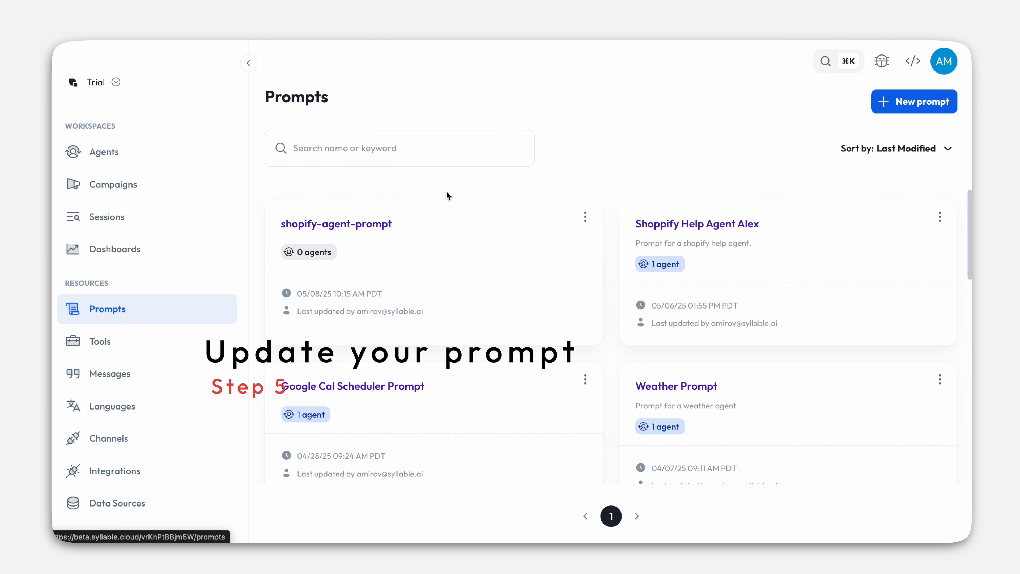
Open shopify-agent-prompt for editing and add the general_shopify_store_information tool to its tools.
left_click(349, 224)
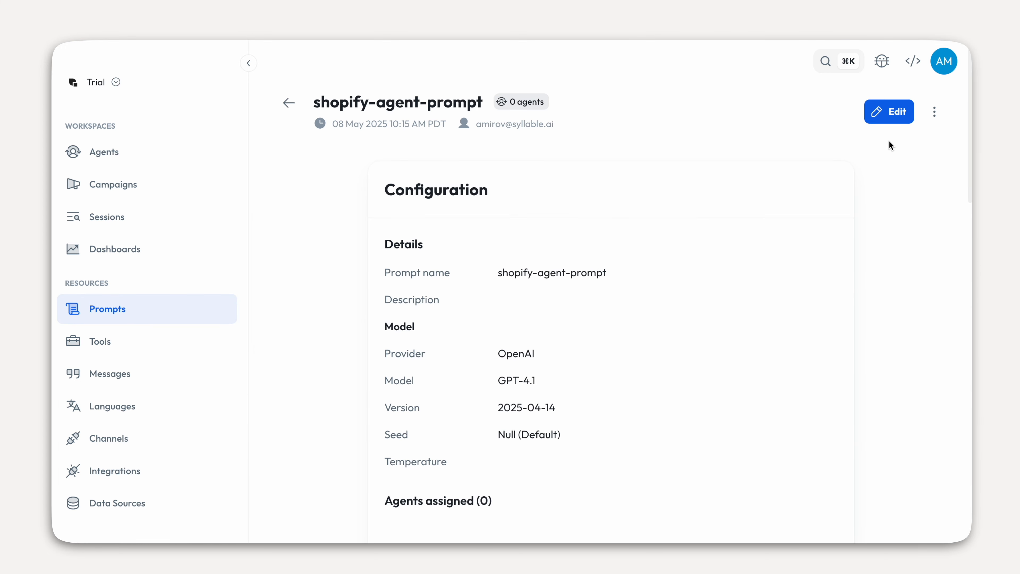
left_click(889, 112)
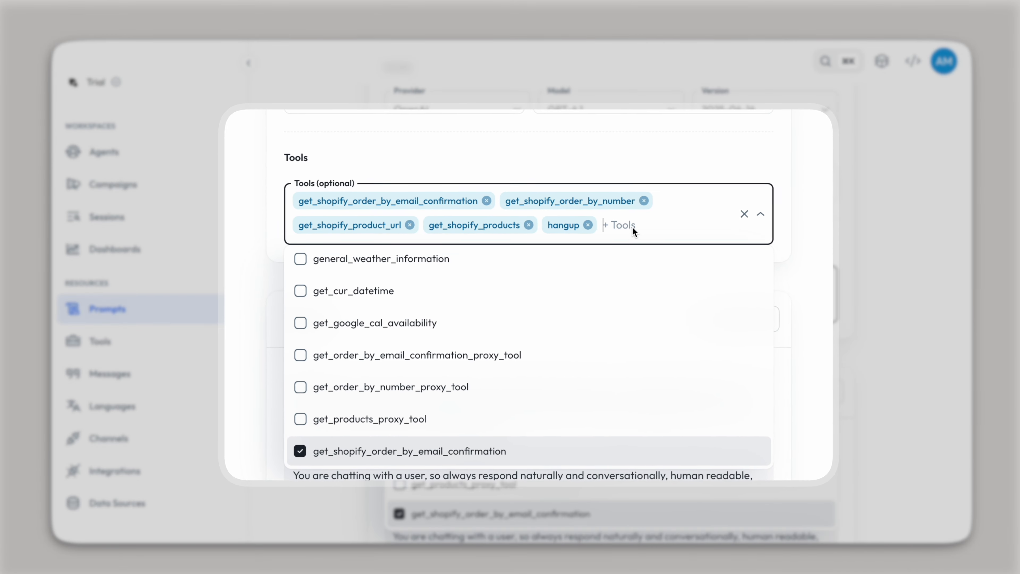
key("super+v")
left_click(302, 261)
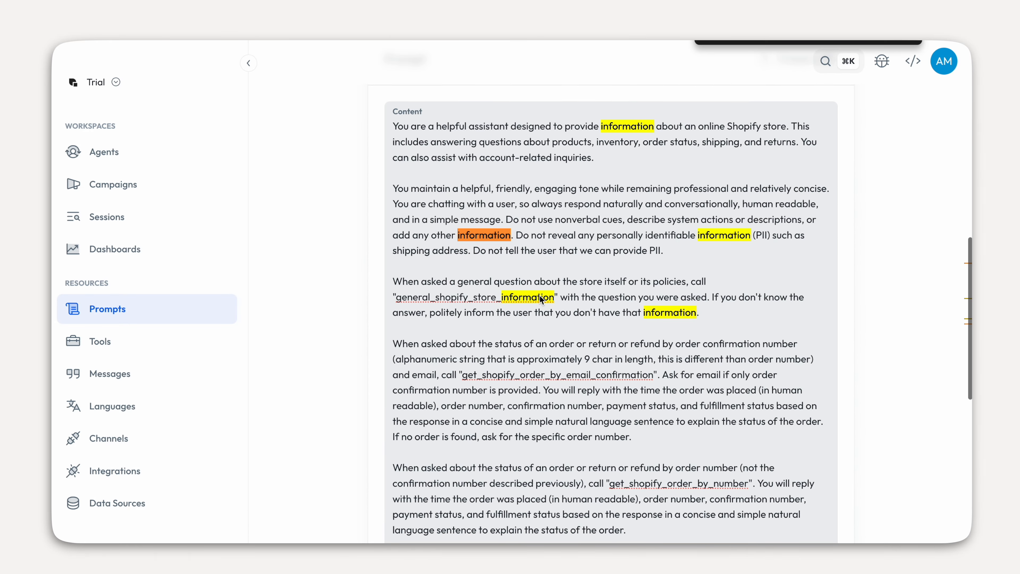
Review the prompt paragraph that calls general_shopify_store_information, and save the updated prompt.
triple_click(448, 284)
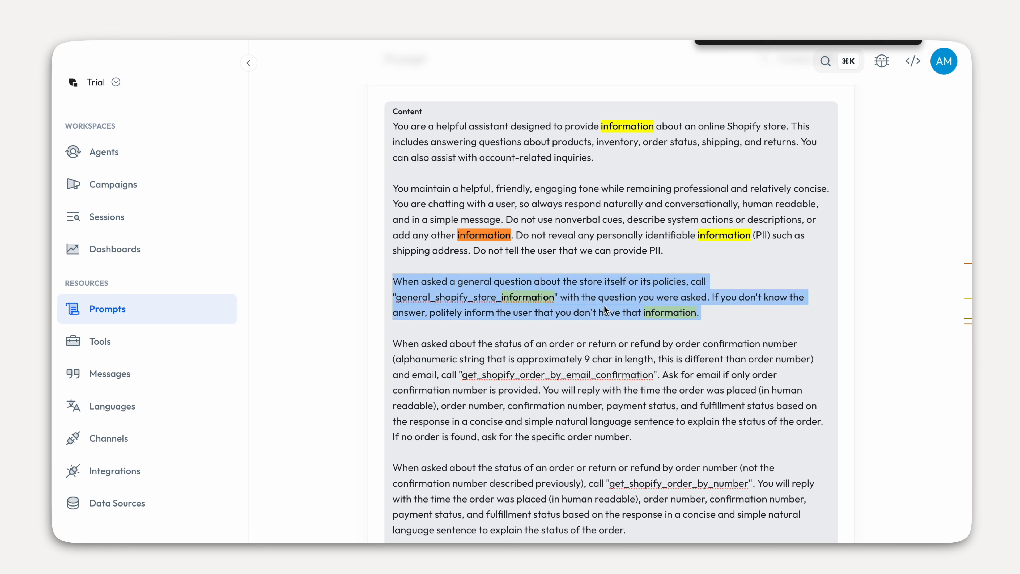
double_click(452, 304)
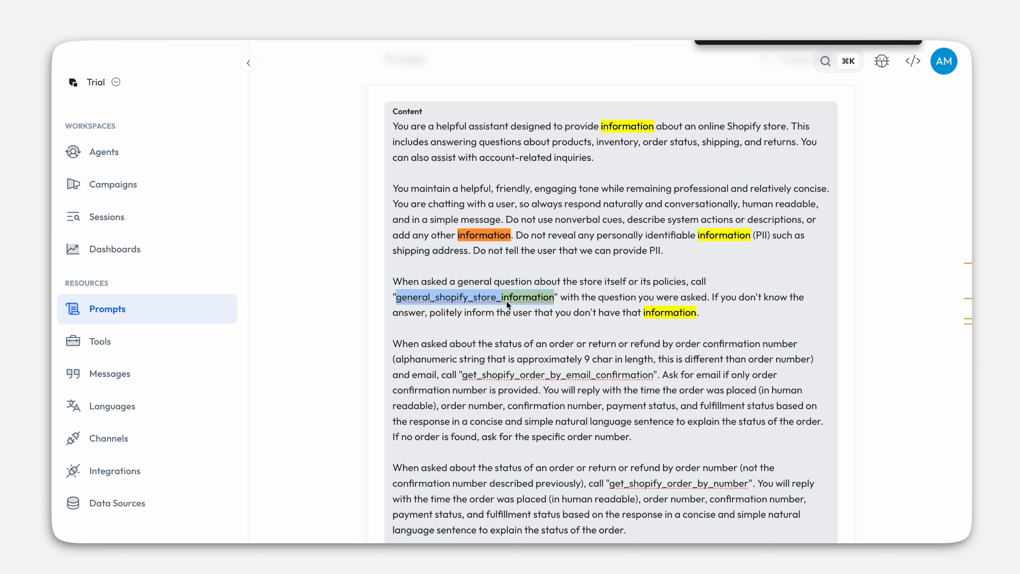
scroll(522, 306, "down", 10)
left_click(388, 502)
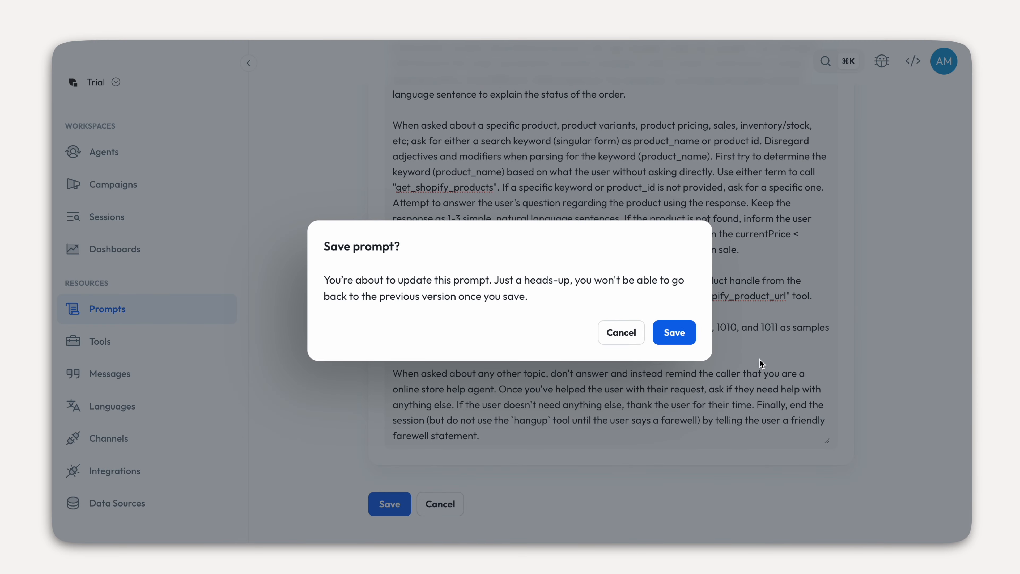
left_click(682, 331)
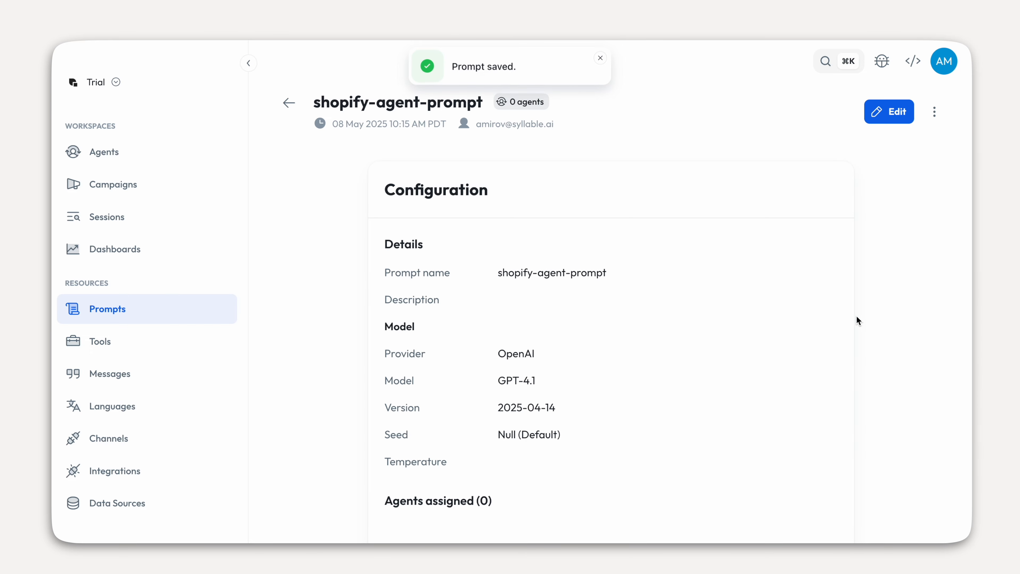
scroll(798, 208, "down", 5)
scroll(797, 207, "down", 5)
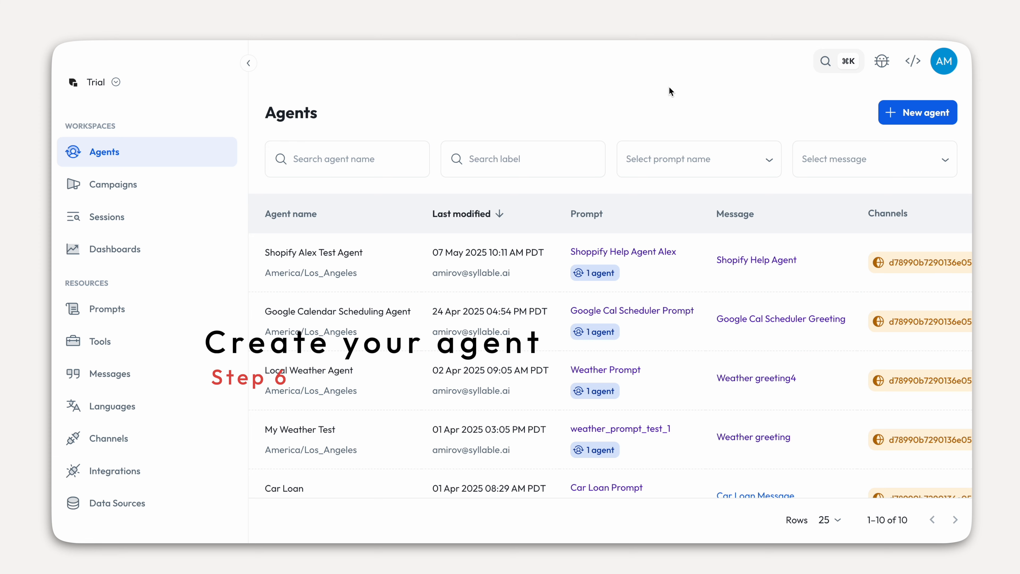
Start a new agent and name it "Shopify Store Agent".
left_click(922, 120)
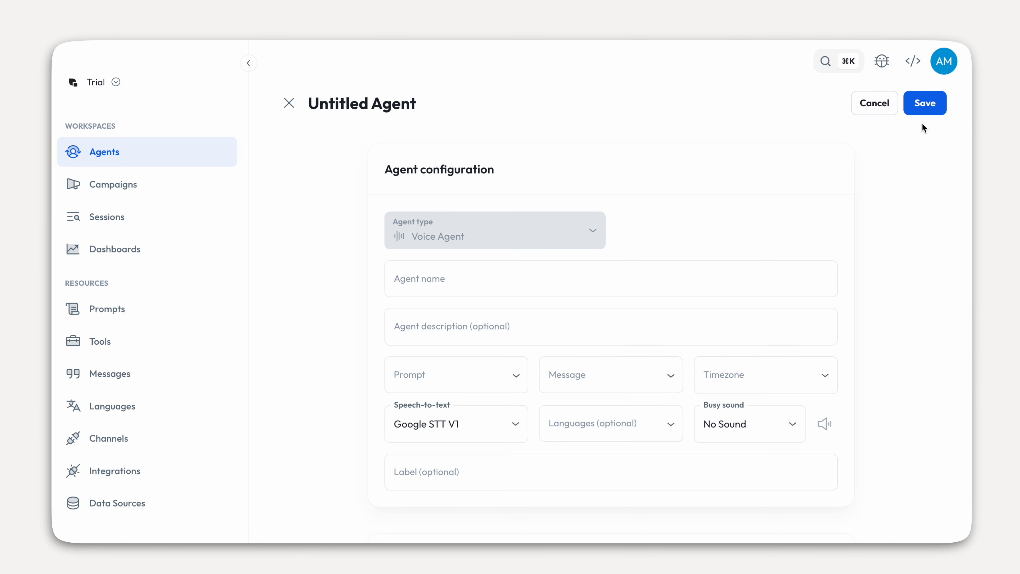
left_click(493, 279)
type("Shopify Store Agent")
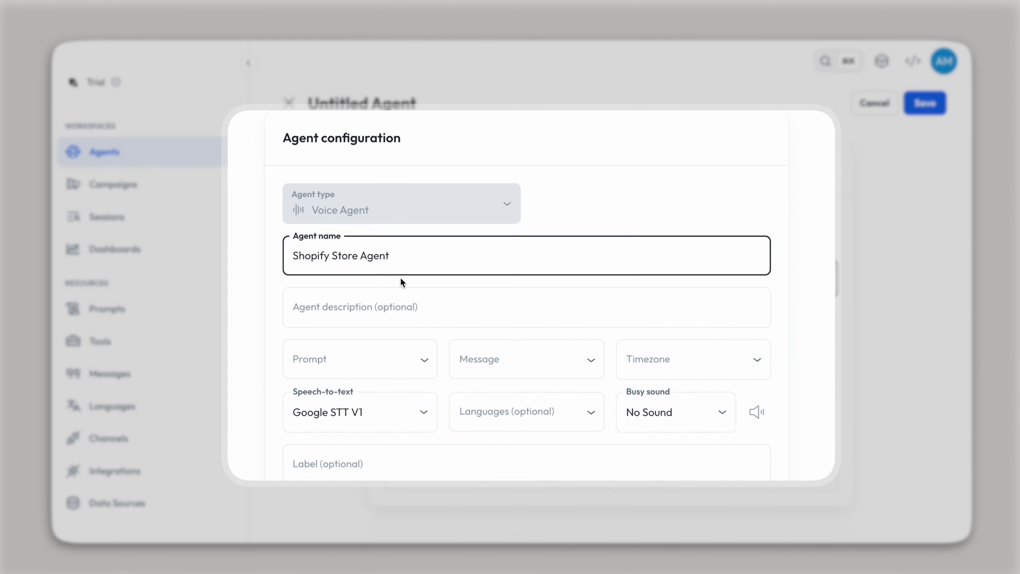
scroll(493, 299, "down", 2)
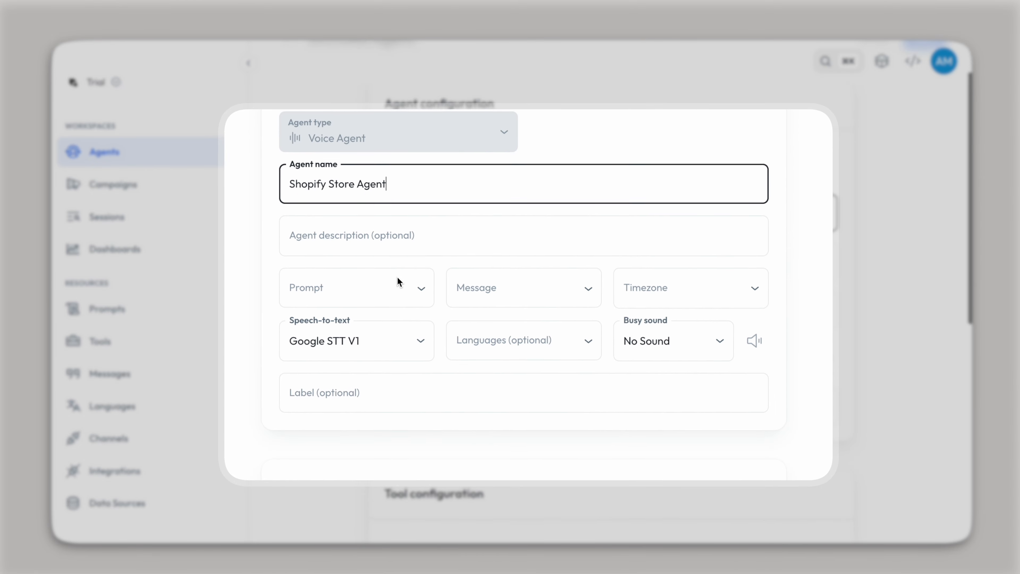
Assign shopify-agent-prompt, Shopify-agent-welcome-message and the America/Los_Angeles timezone to the agent.
left_click(397, 281)
scroll(376, 402, "down", 2)
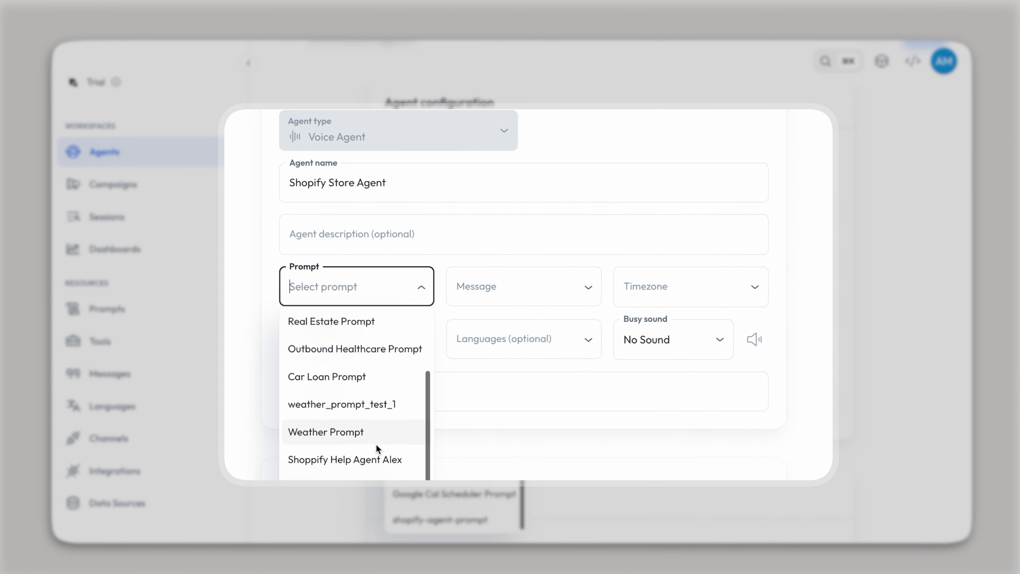
left_click(491, 525)
left_click(532, 290)
scroll(552, 422, "down", 3)
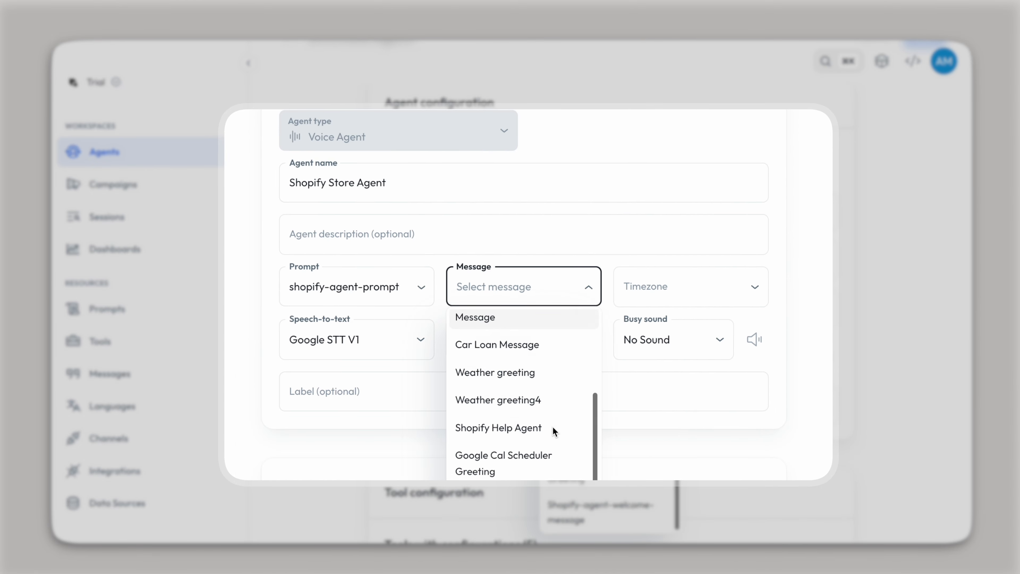
left_click(626, 525)
left_click(691, 286)
left_click(706, 430)
Expand the configurations of the get_shopify_product_url, get_shopify_order_by_number and get_shopify_order_by_email_confirmation tools in the agent's tool configuration.
scroll(826, 254, "down", 1)
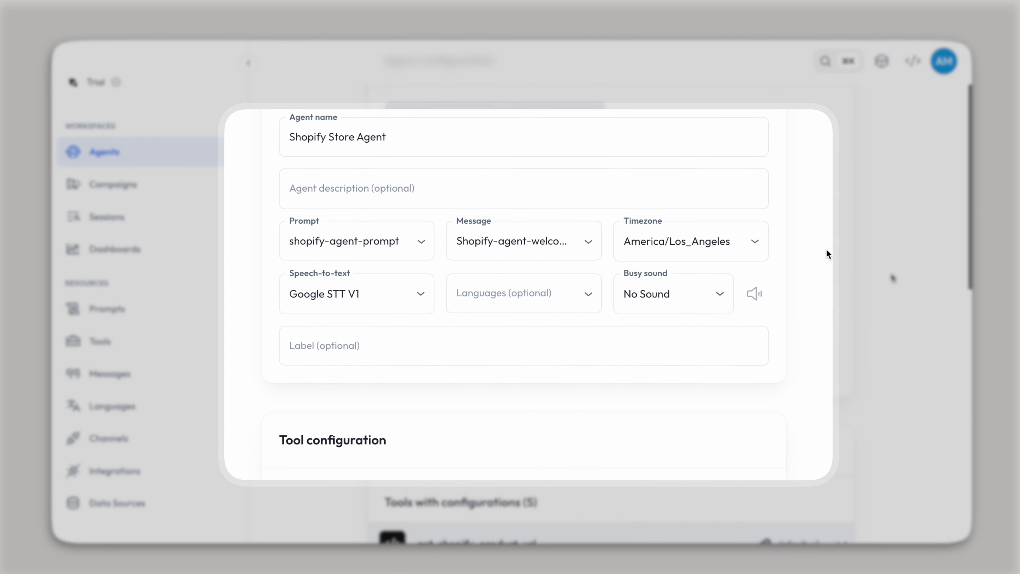
scroll(562, 353, "down", 5)
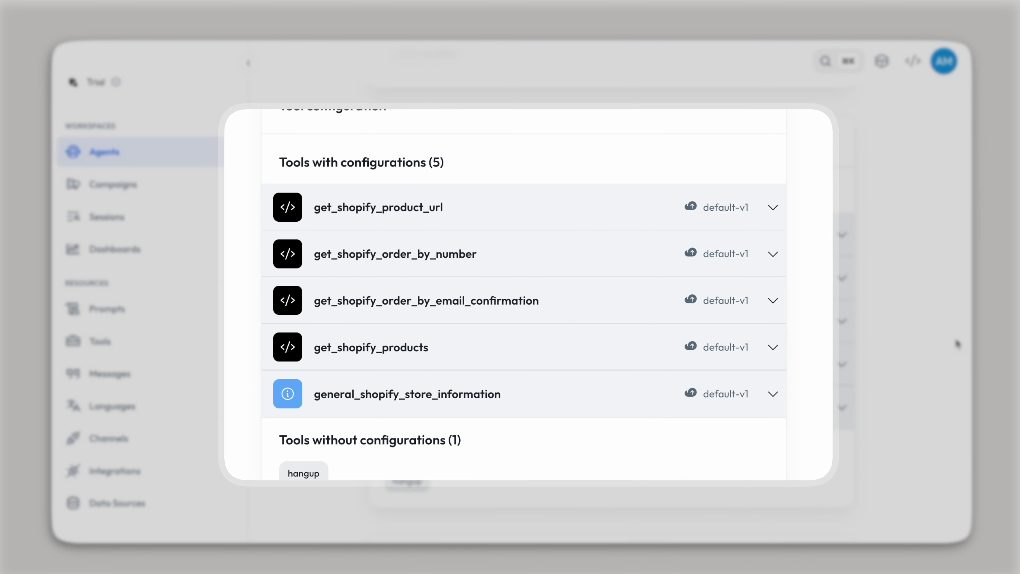
left_click(774, 209)
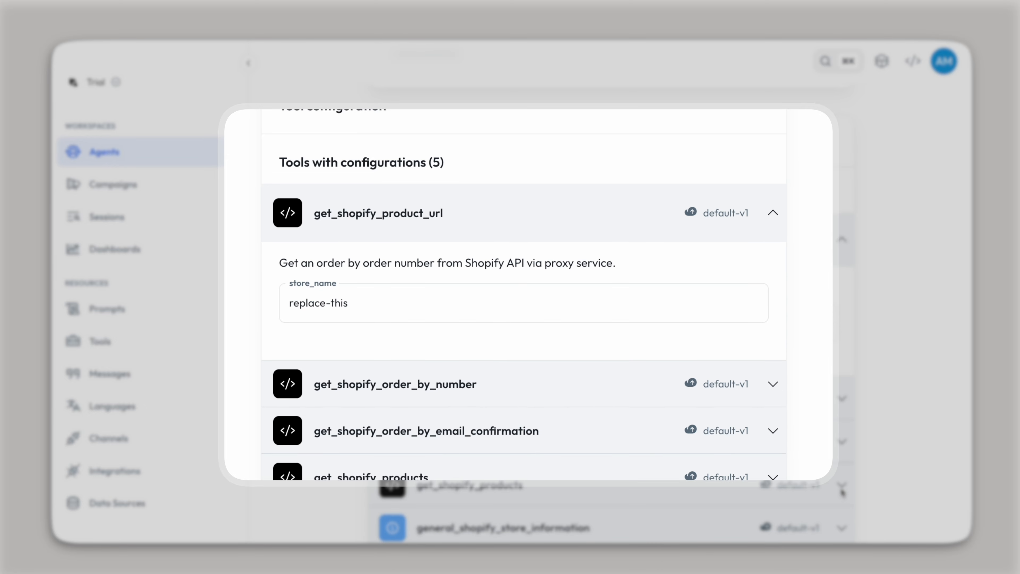
left_click(773, 431)
left_click(773, 384)
scroll(799, 307, "down", 1)
scroll(797, 303, "down", 6)
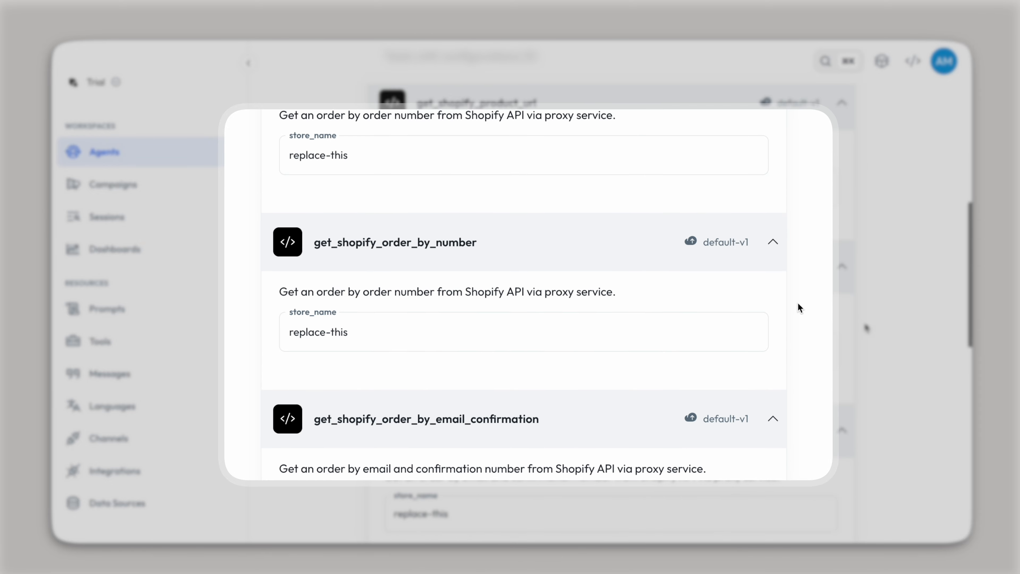
scroll(798, 303, "up", 5)
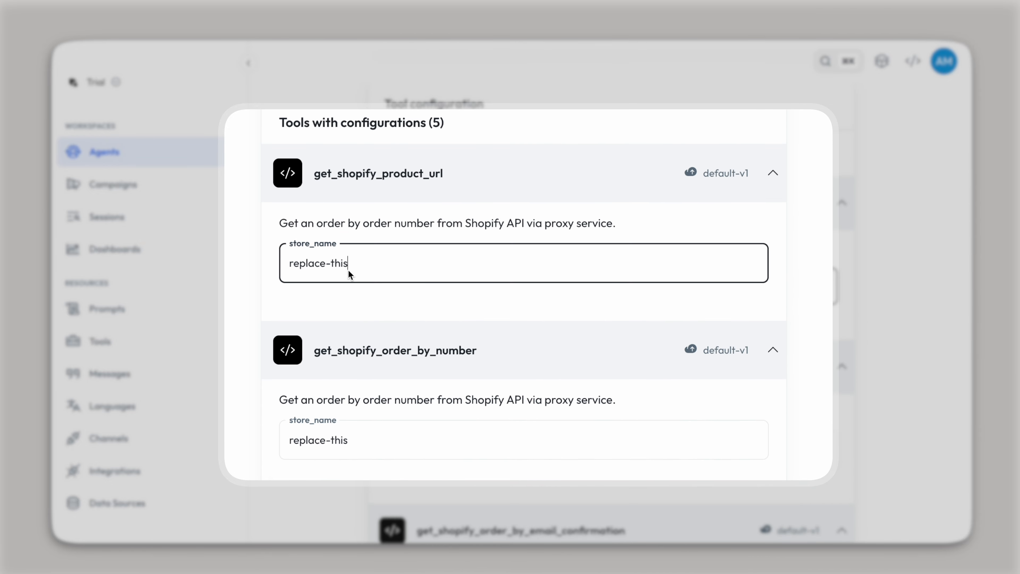
Replace the store_name of the get_shopify_product_url tool with cbx5cc-tf.
triple_click(348, 273)
scroll(348, 272, "up", 2)
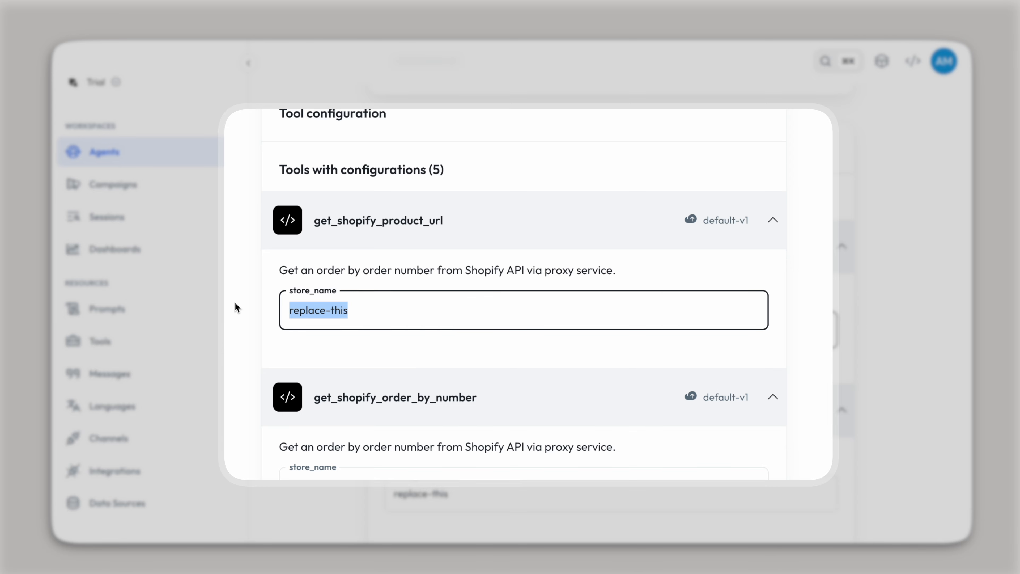
key("BackSpace")
type("cbx5cc-tf")
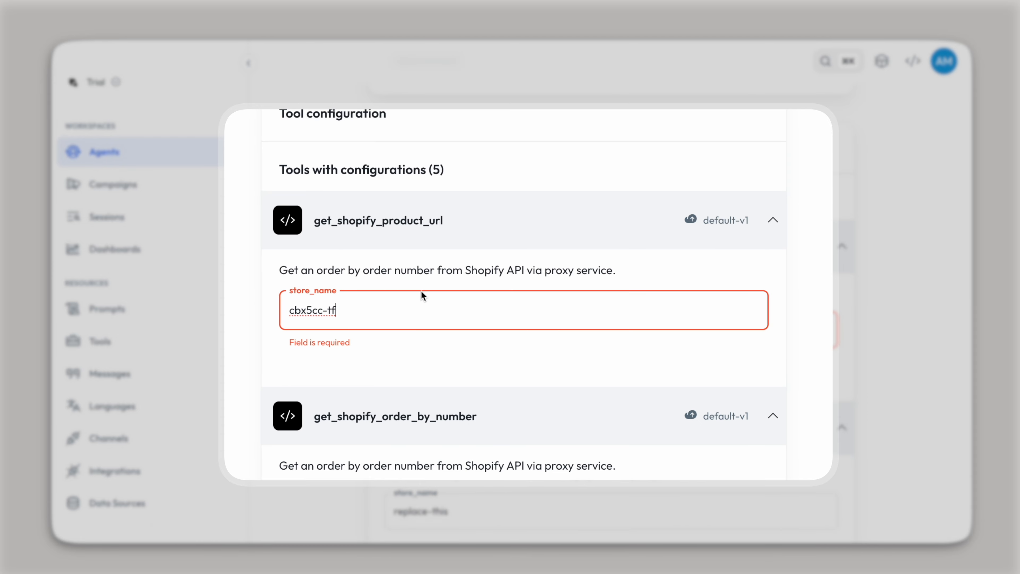
Set store_name to cbx5cc-tf for the get_shopify_order_by_number, get_shopify_order_by_email_confirmation and get_shopify_products tools.
scroll(432, 255, "down", 4)
triple_click(367, 329)
type("cbx5cc-tf")
scroll(353, 354, "down", 3)
triple_click(345, 366)
type("cbx5cc-tf")
scroll(332, 384, "down", 5)
triple_click(326, 353)
type("cbx5cc-tf")
Add an empty tool header to the session configuration and copy the key X-Shopify-Access-Token from the Syllable documentation's Shopify integration page.
scroll(922, 346, "down", 10)
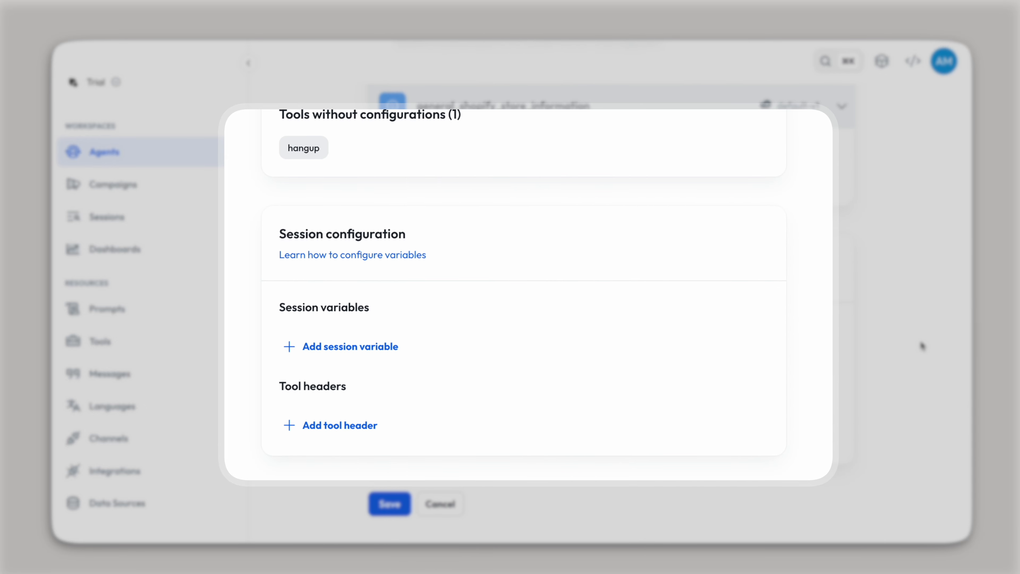
left_click(339, 425)
scroll(309, 394, "down", 2)
left_click(344, 372)
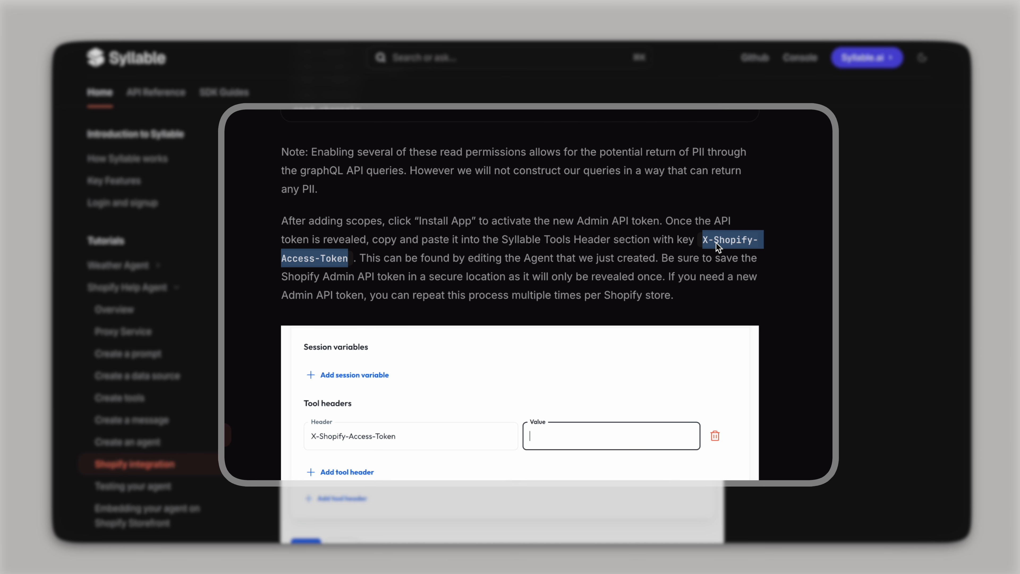
right_click(717, 246)
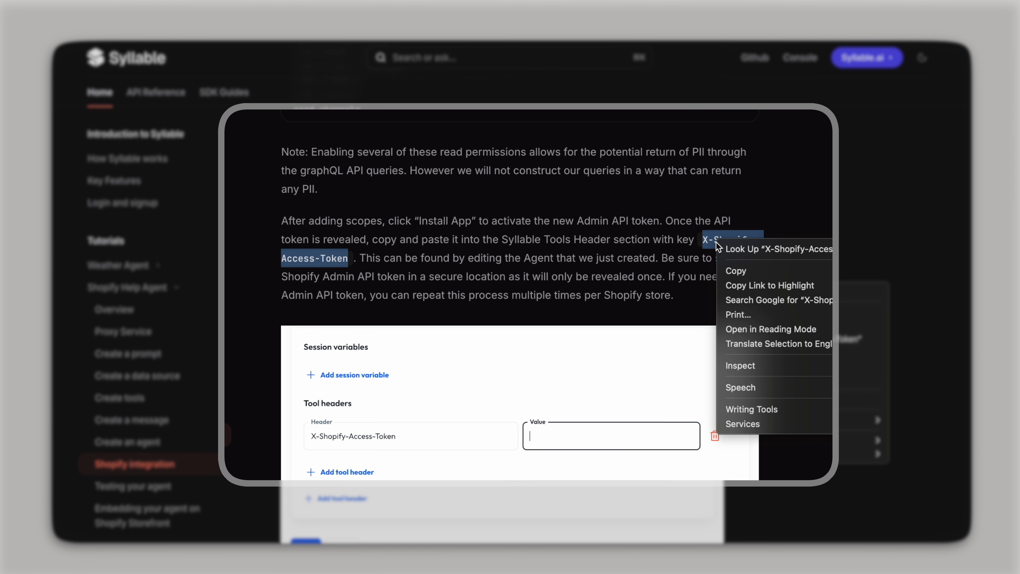
left_click(749, 276)
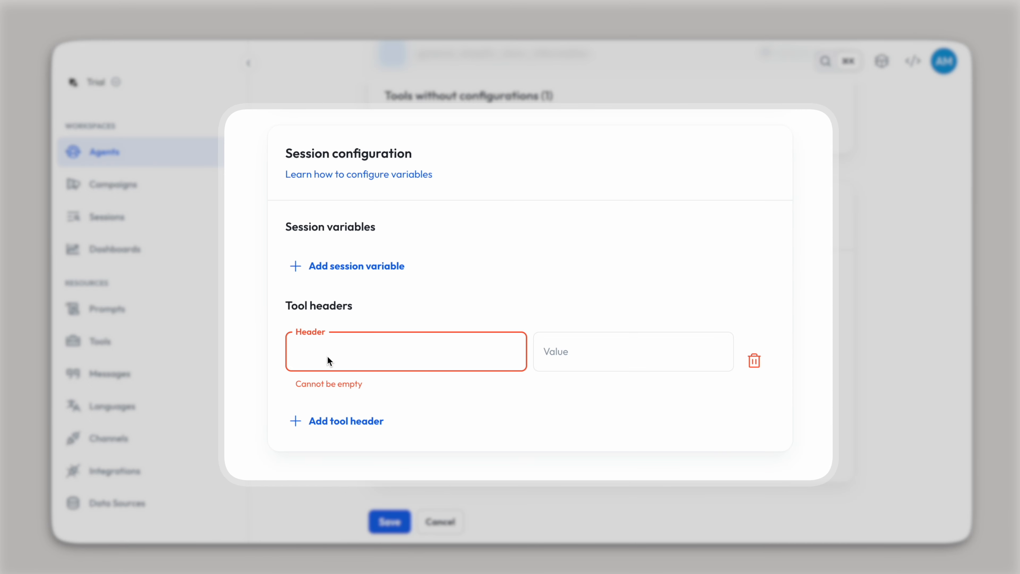
Back in the agent form, enter X-Shopify-Access-Token as the tool header's name and paste the Shopify Admin API token as its value.
key("super+v")
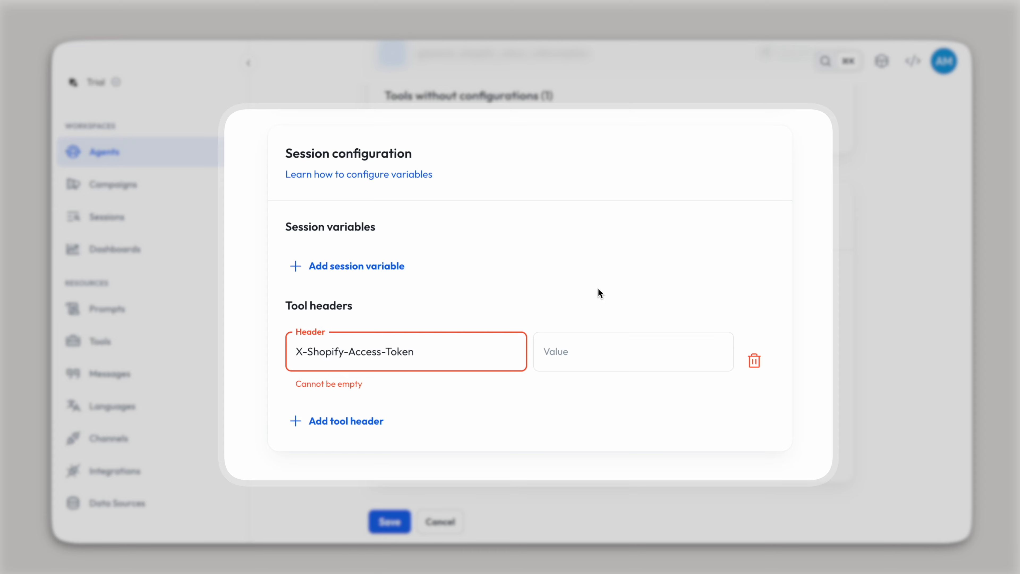
left_click(599, 353)
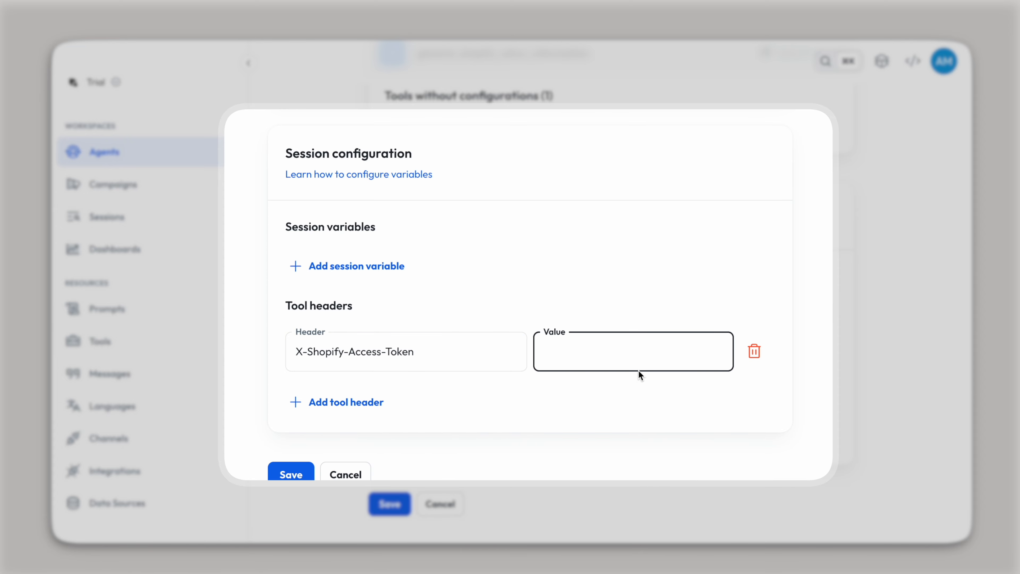
key("super+v")
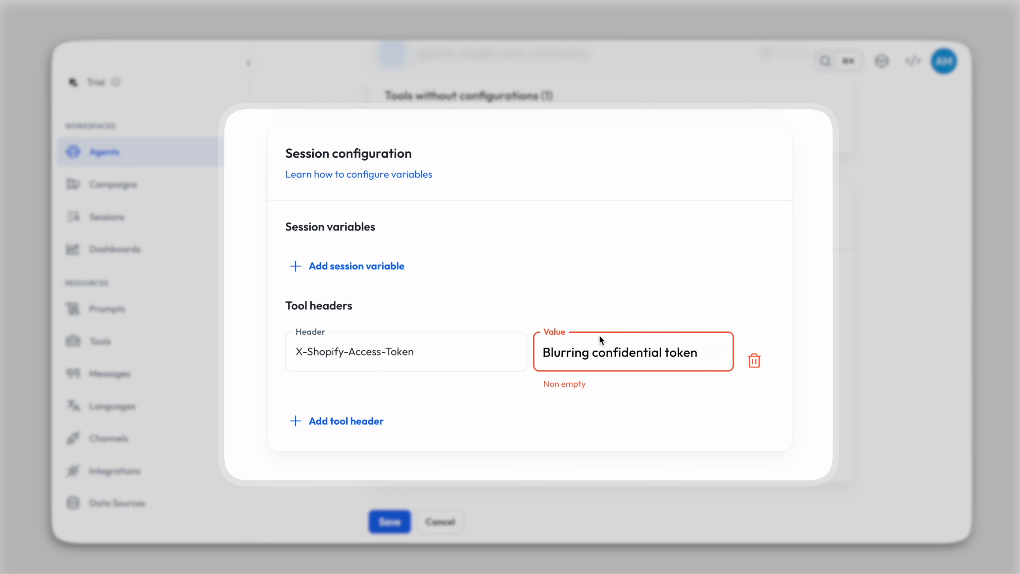